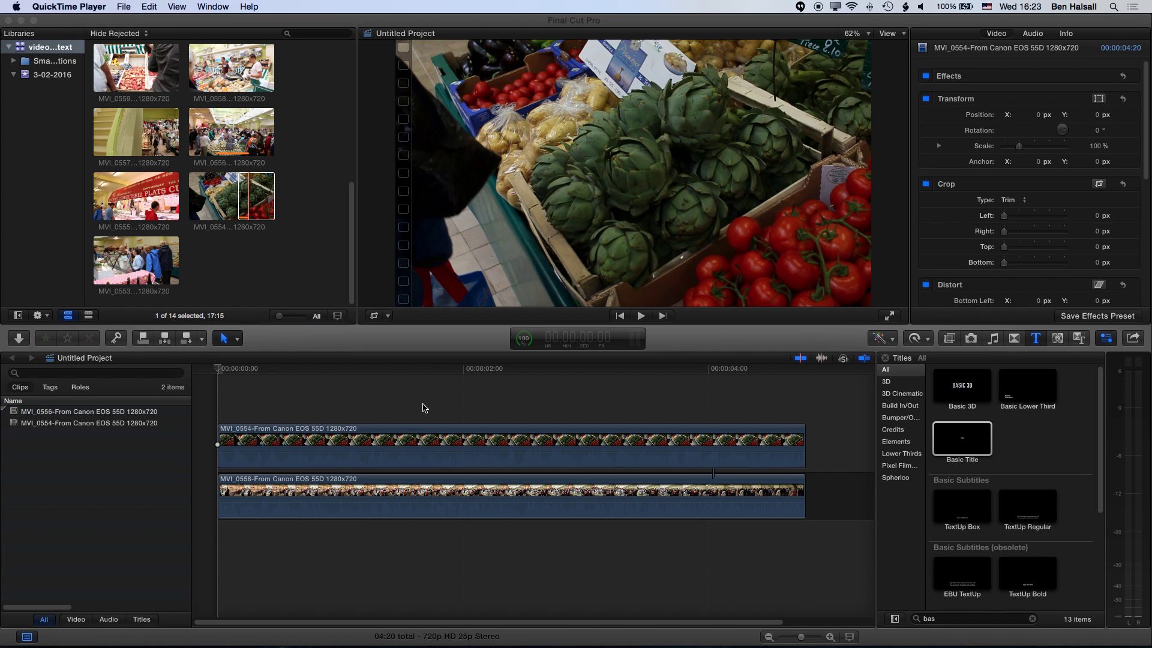
Preview the lower market clip by briefly disabling the upper MVI_0554 clip, then re-enable it.
click(401, 438)
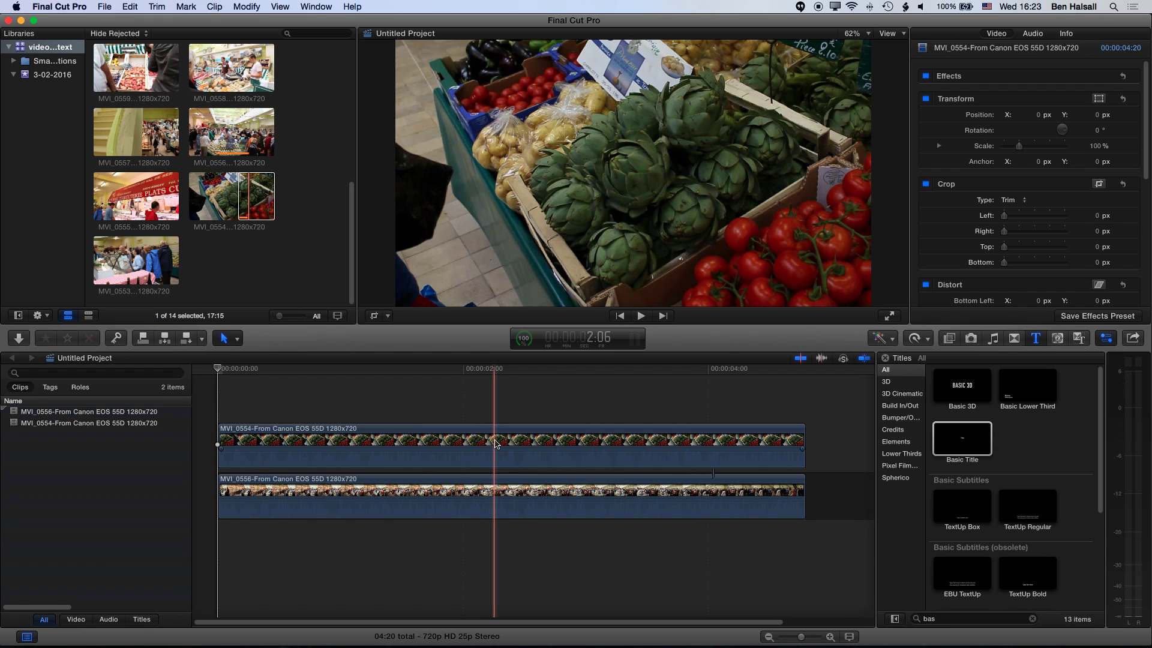
click(472, 445)
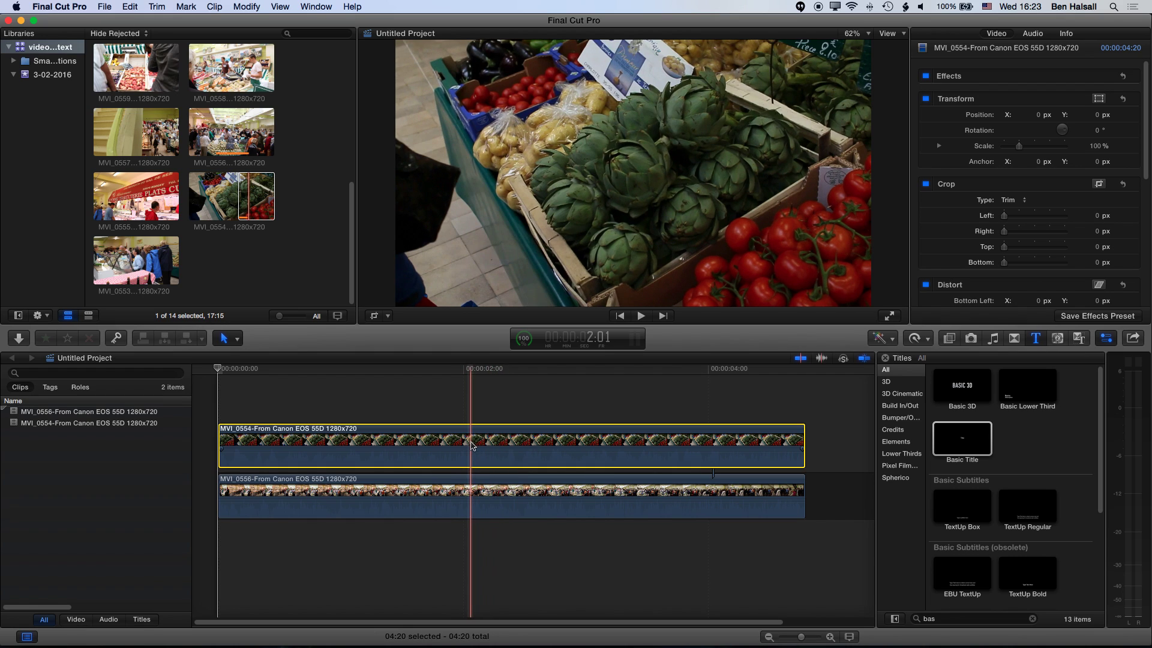
key(v)
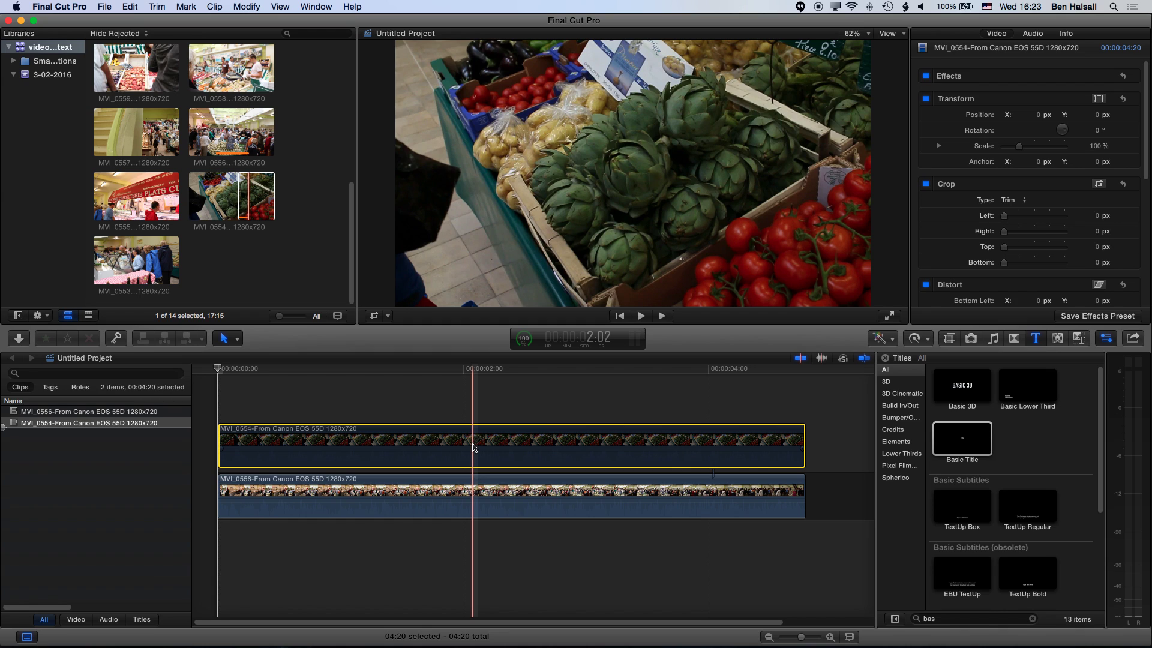
key(space)
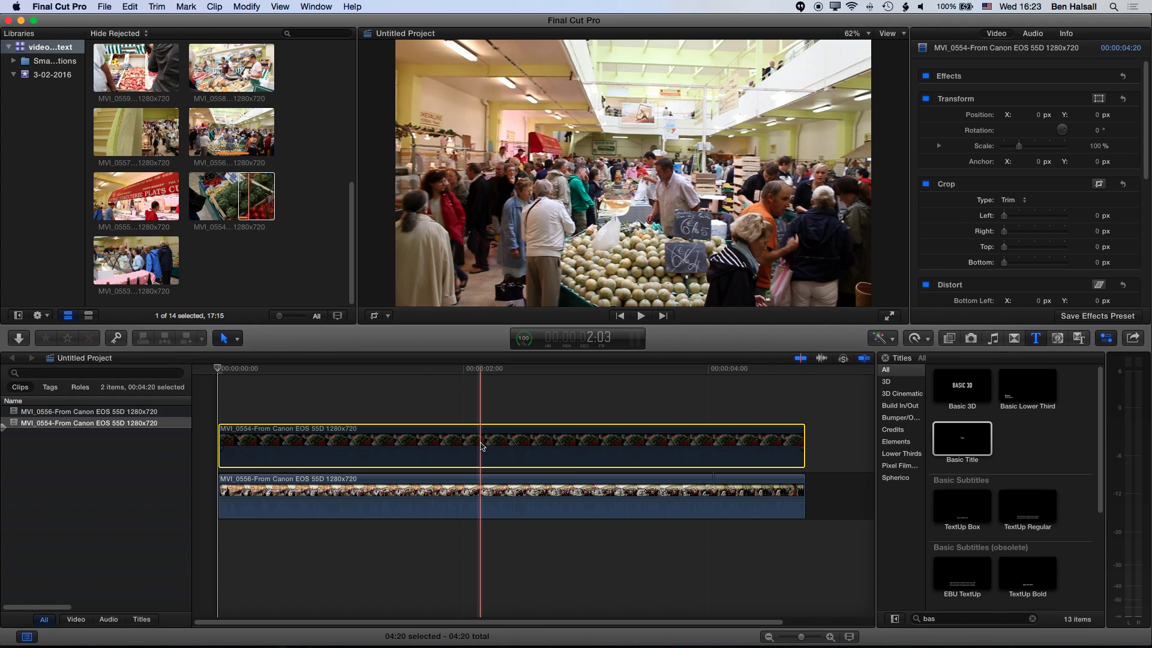
key(v)
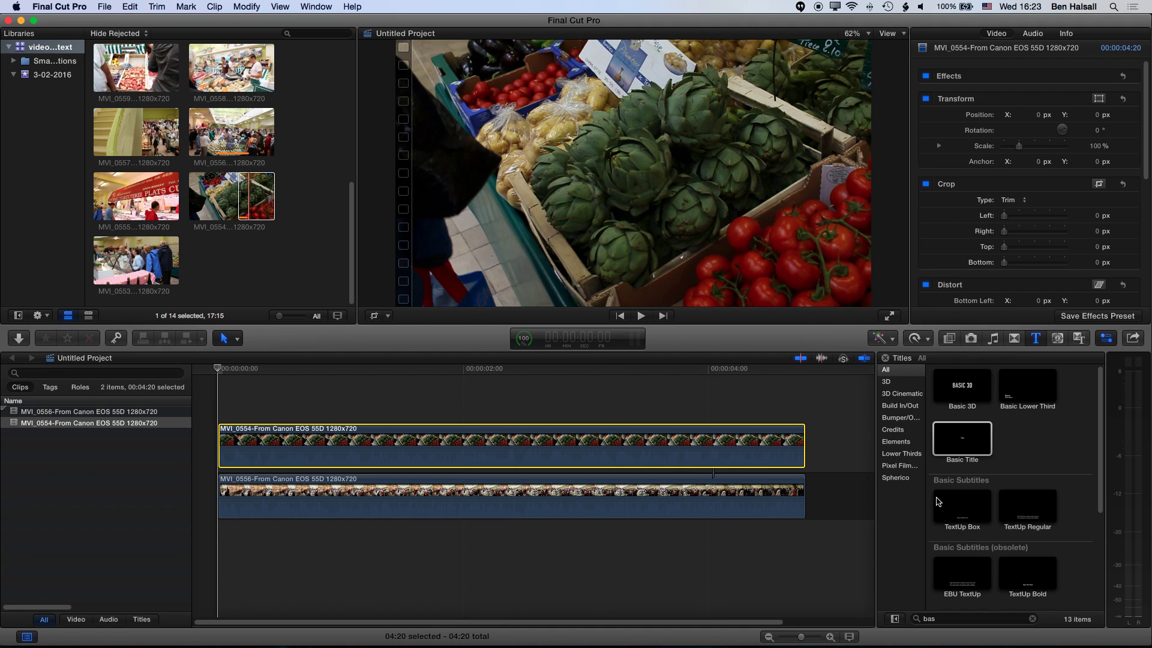
Preview the Basic Title template and place it on the timeline above the clips.
click(1040, 341)
click(1036, 342)
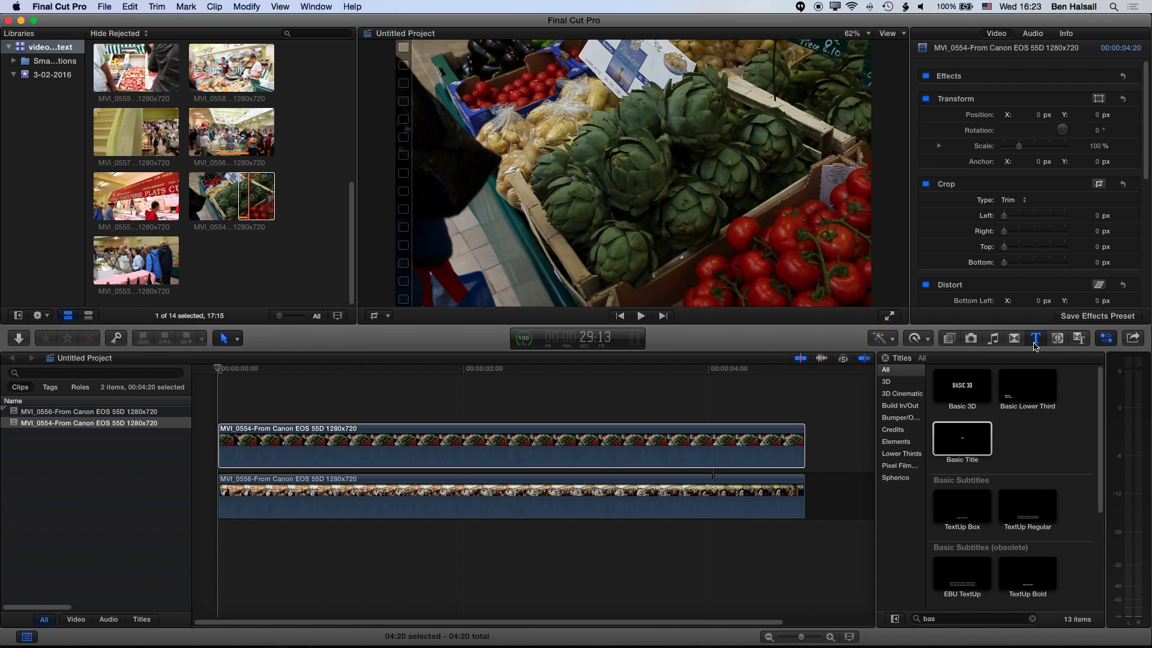
click(959, 451)
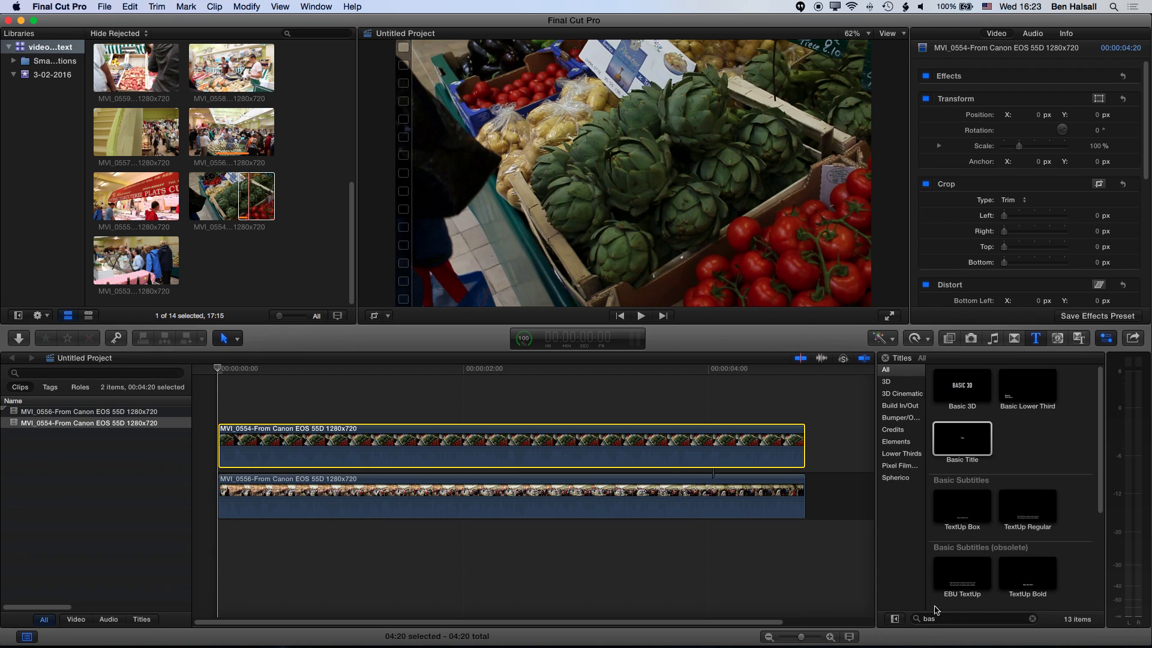
click(944, 453)
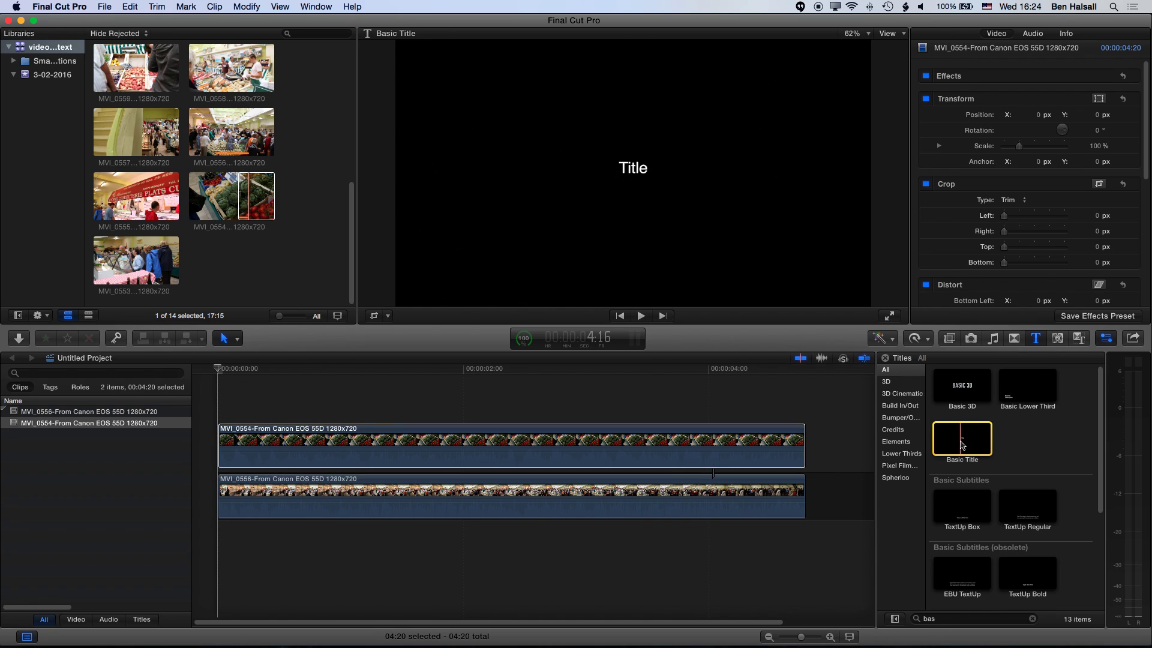
drag(962, 444, 282, 407)
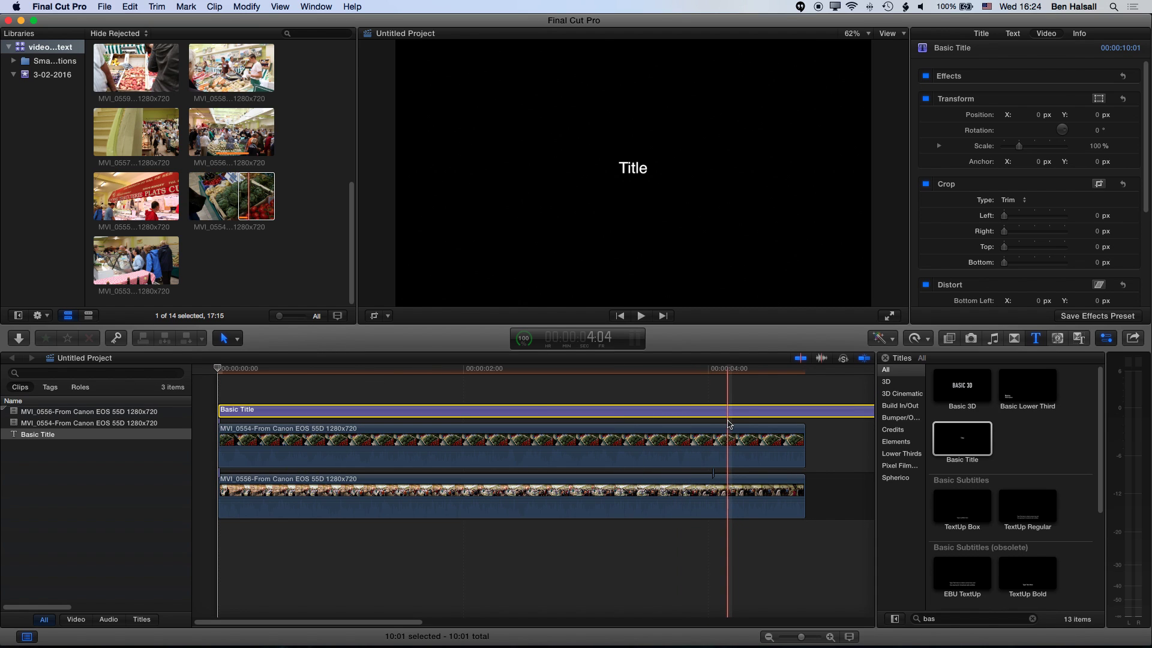
Trim the Basic Title so it ends with the clips at 04:20.
key(shift+z)
drag(830, 413, 510, 411)
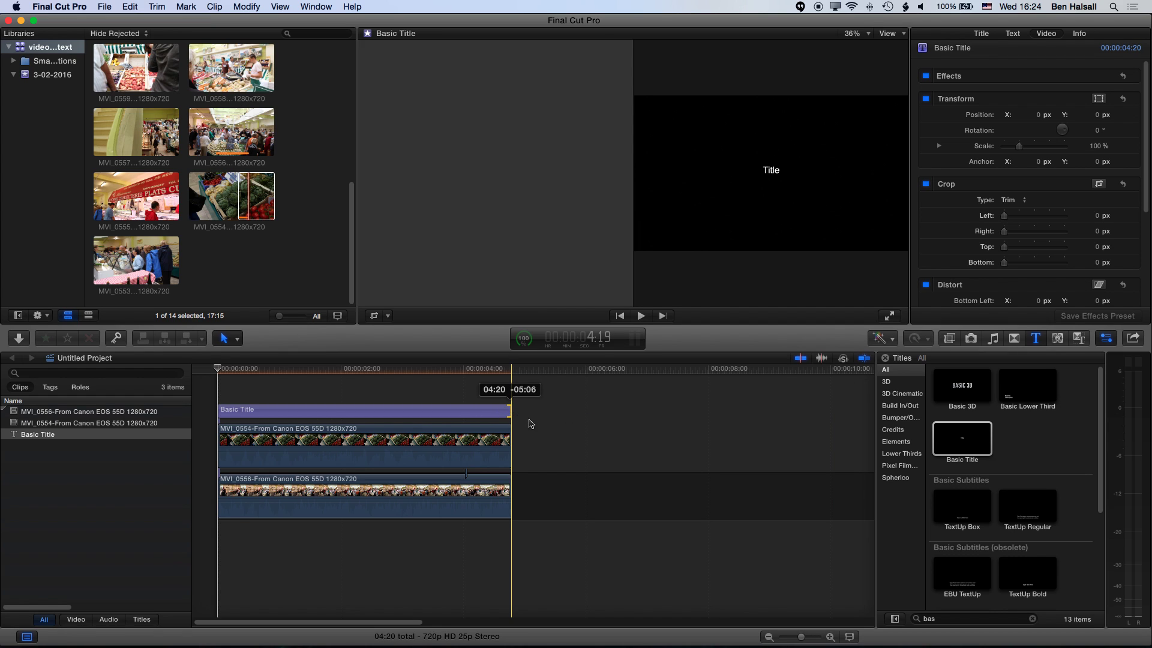
key(shift+z)
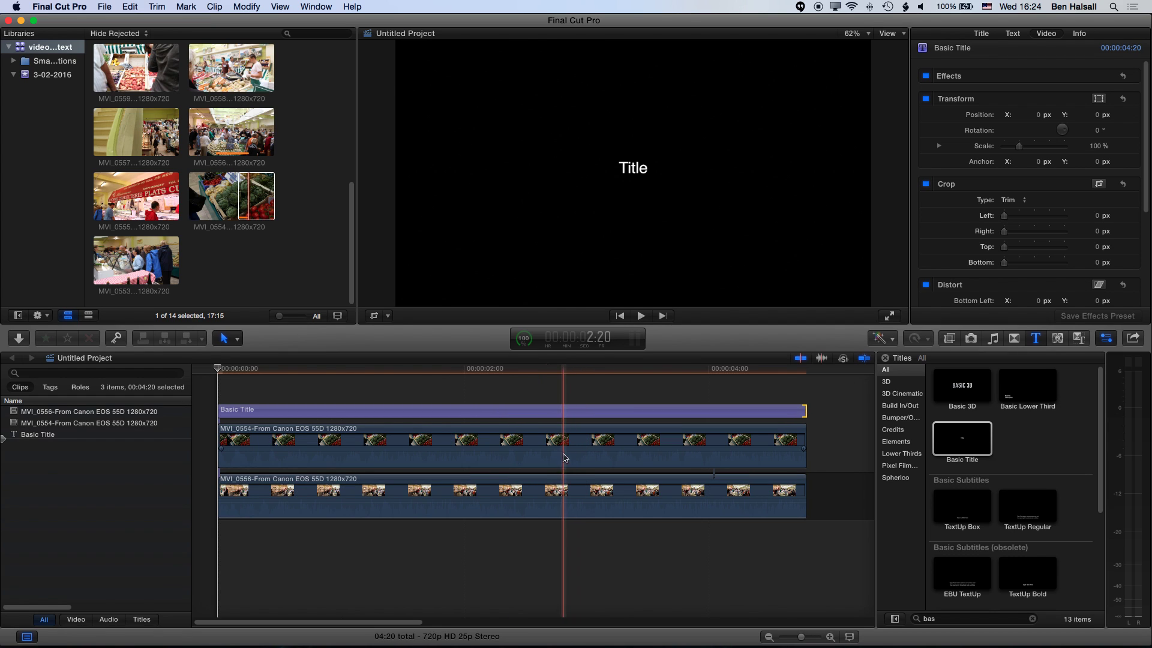
click(399, 415)
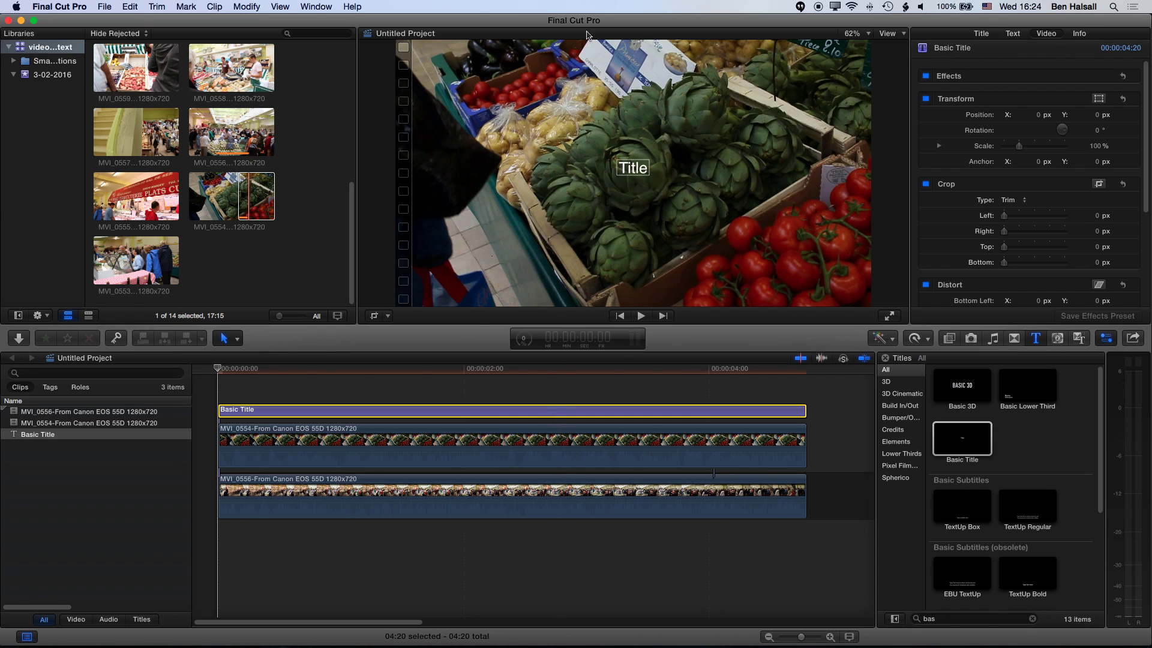
Replace the placeholder 'Title' text with 'market' in the title's text settings.
click(316, 6)
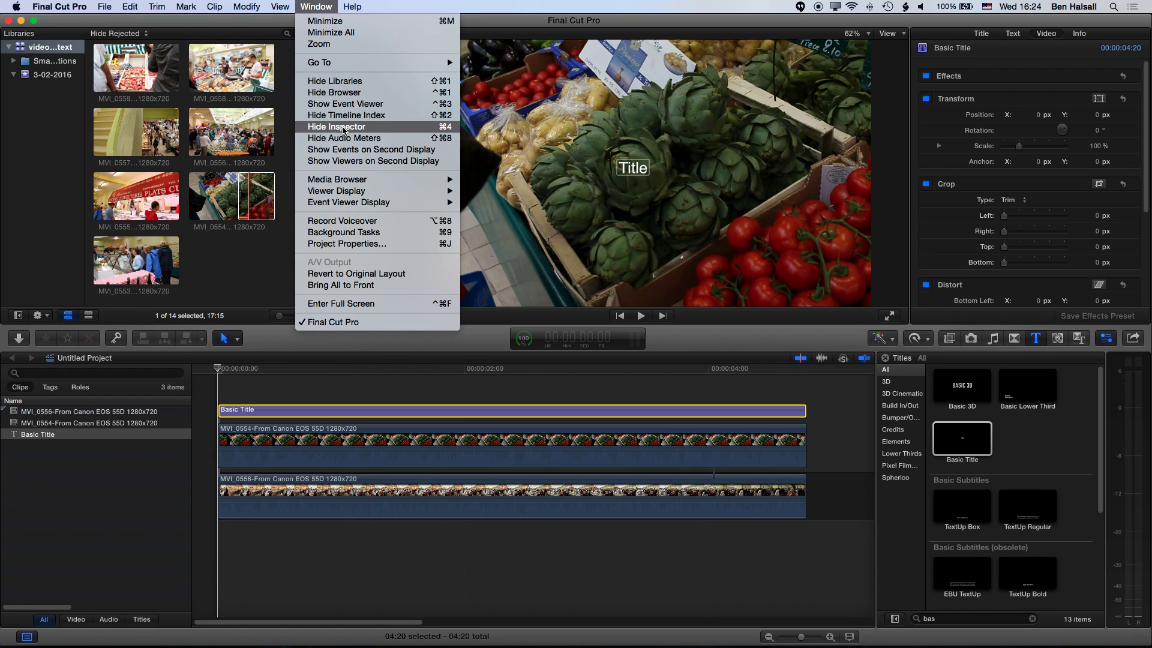
click(814, 22)
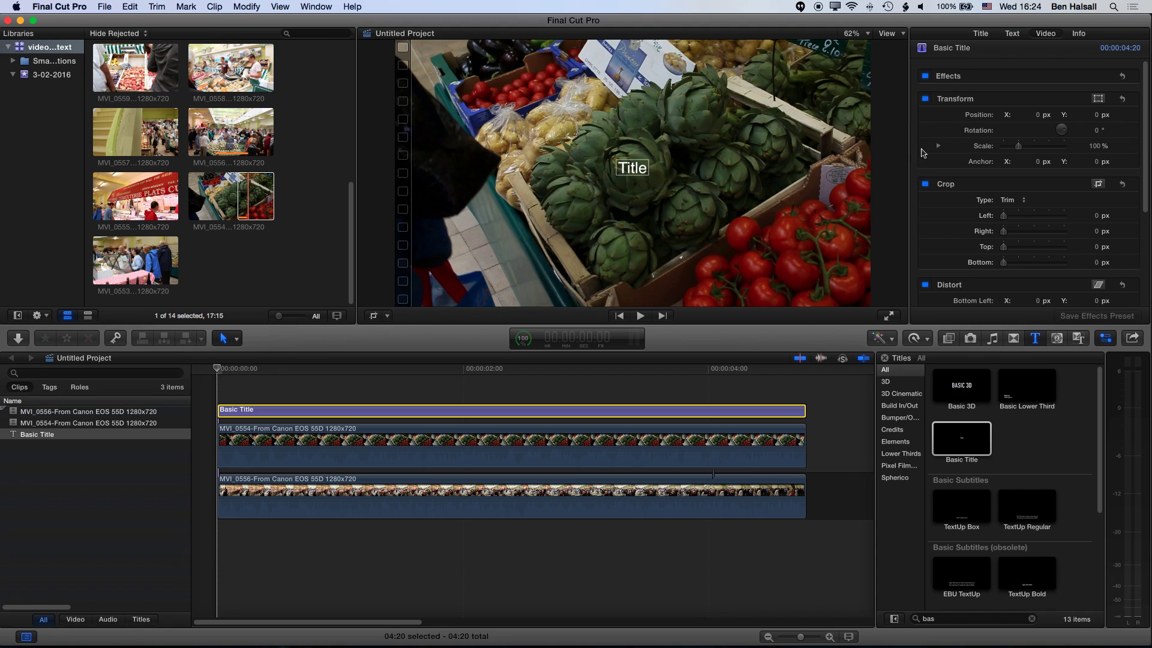
click(1012, 34)
triple_click(956, 93)
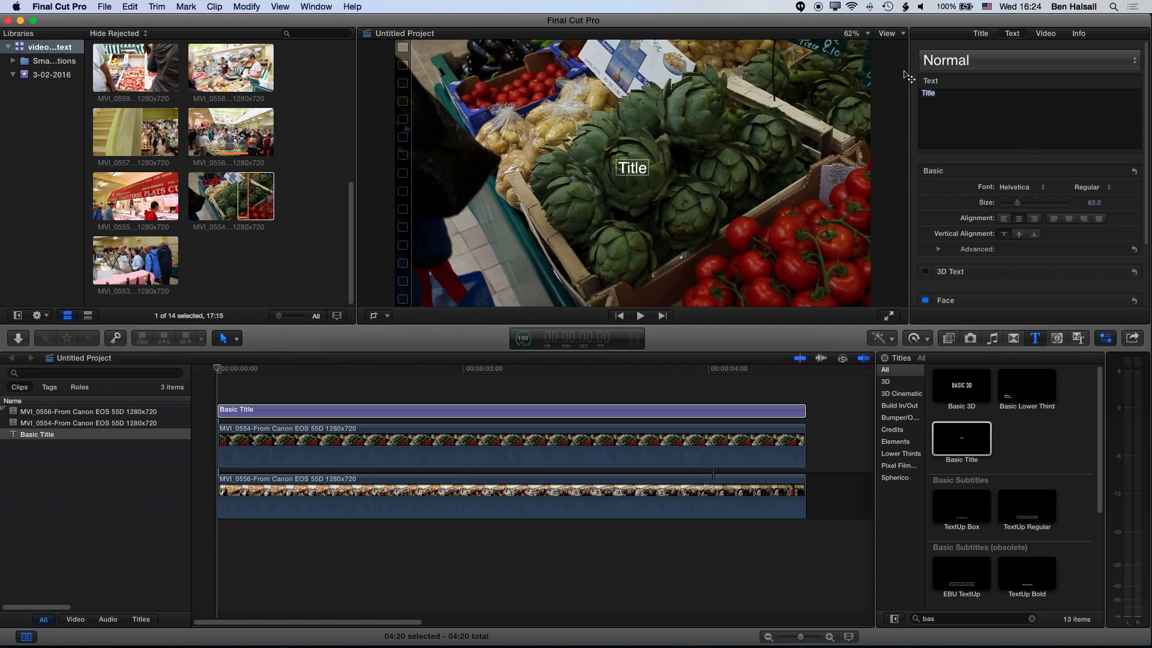
text(market)
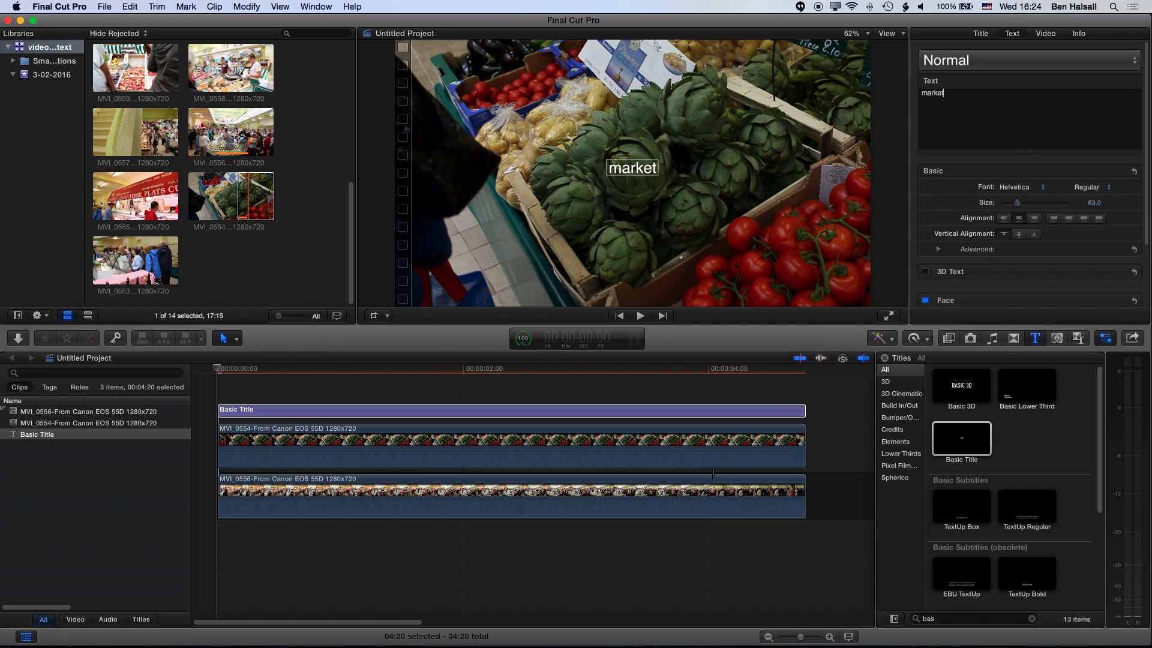
Enlarge the title's font size to 625 so the word spans the frame.
drag(1018, 205, 1078, 206)
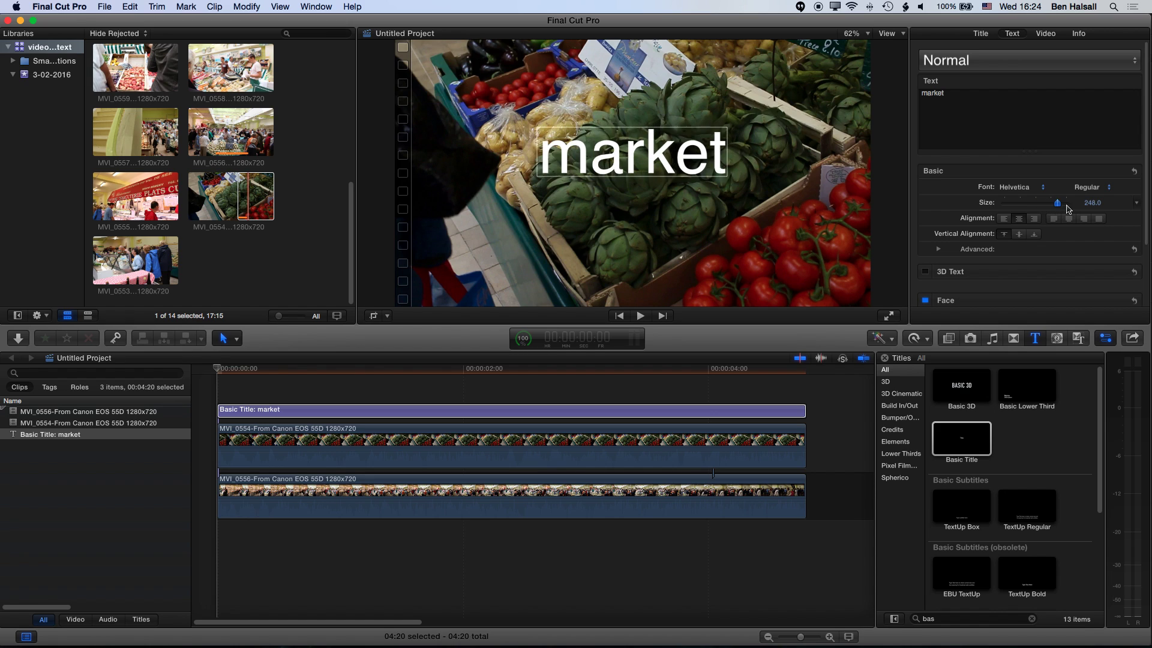
drag(1093, 202, 1089, 213)
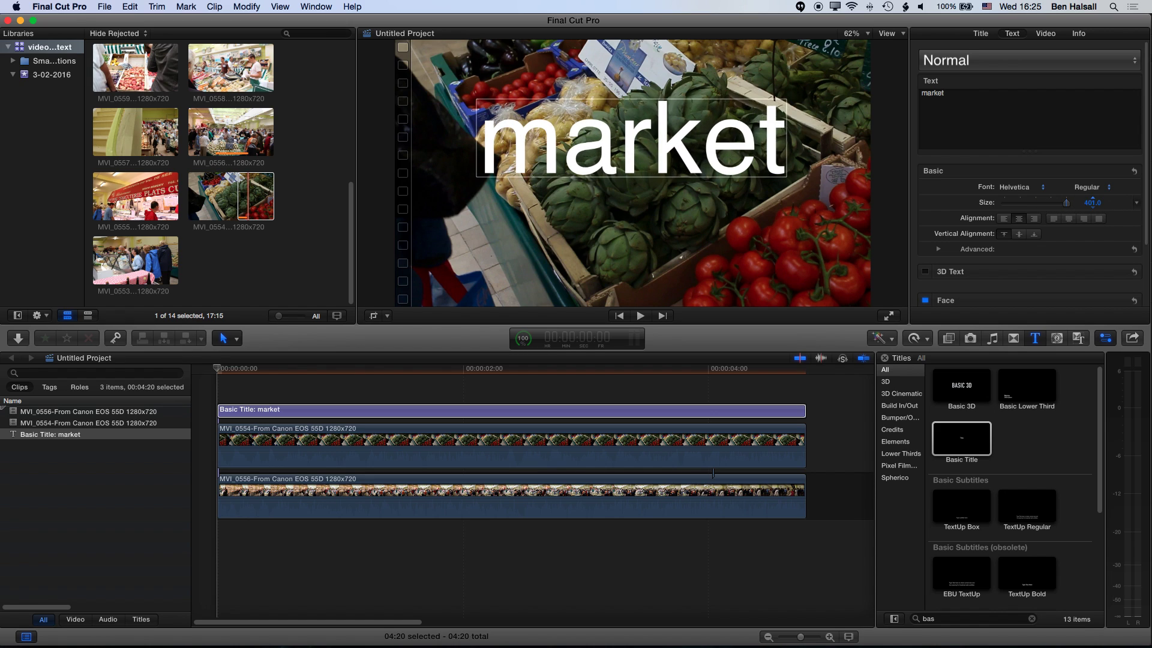
click(1094, 204)
drag(1094, 204, 1093, 206)
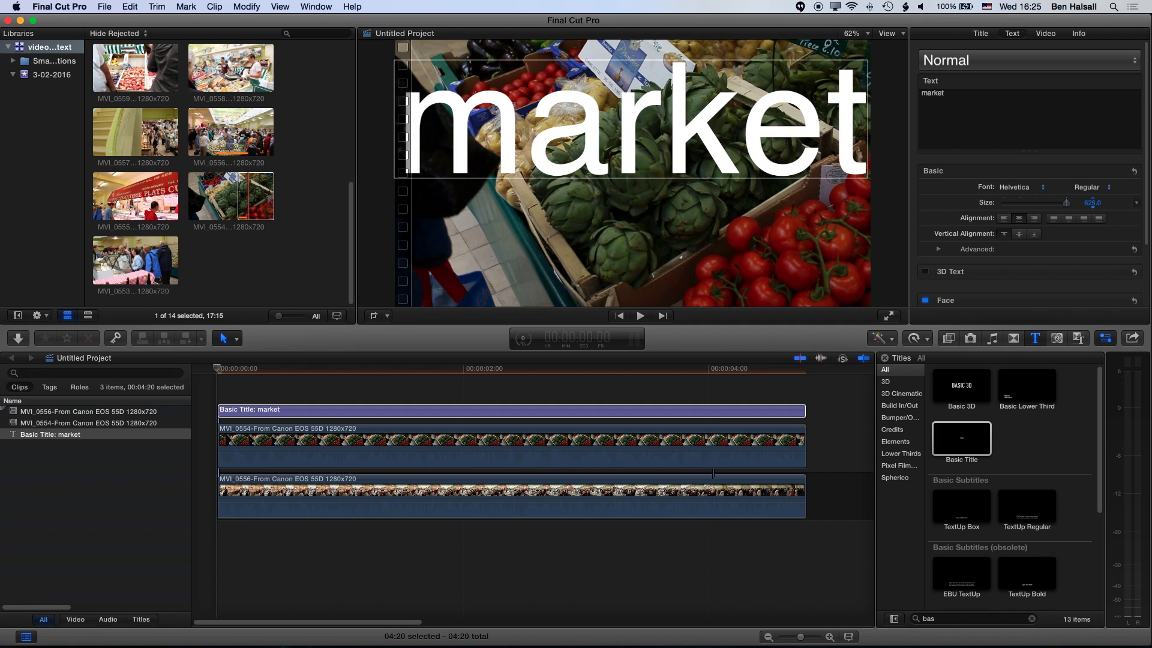
click(509, 379)
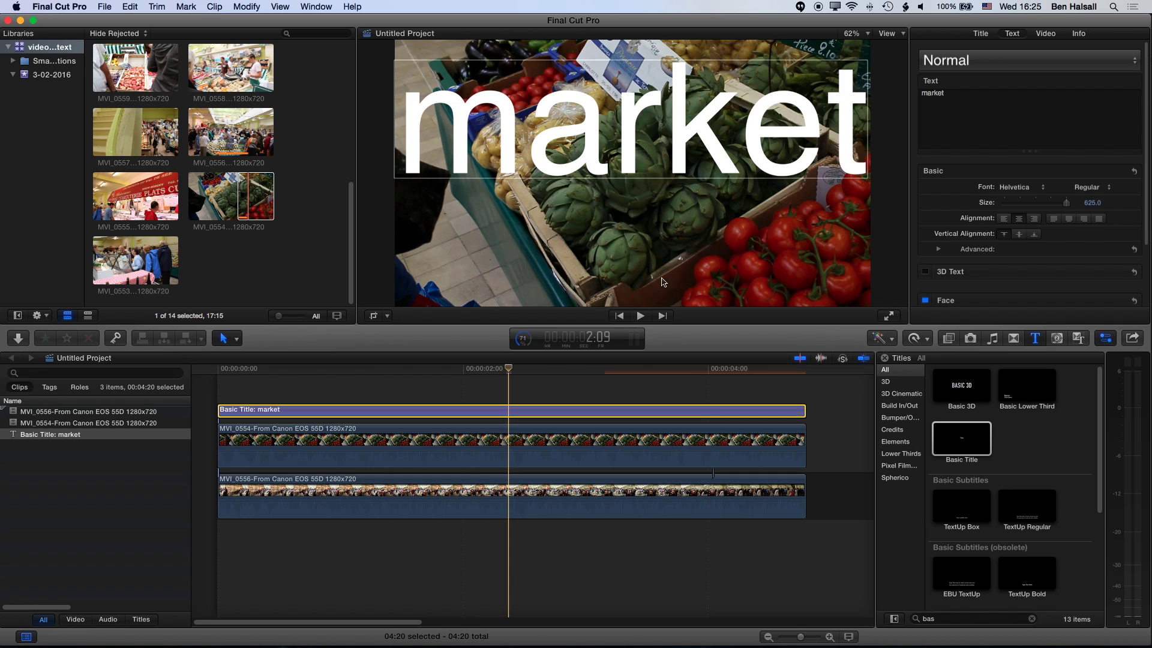
Set the title's blend mode to Stencil Alpha and scrub to preview the footage-filled lettering.
click(1044, 36)
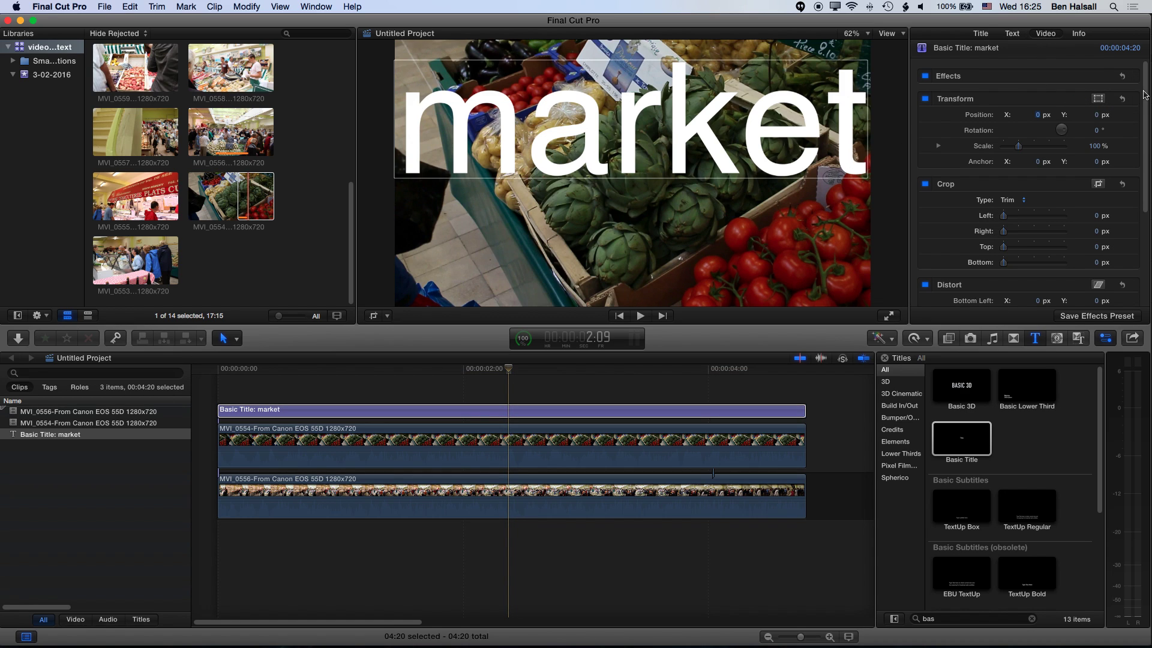
scroll(1146, 94, down, 5)
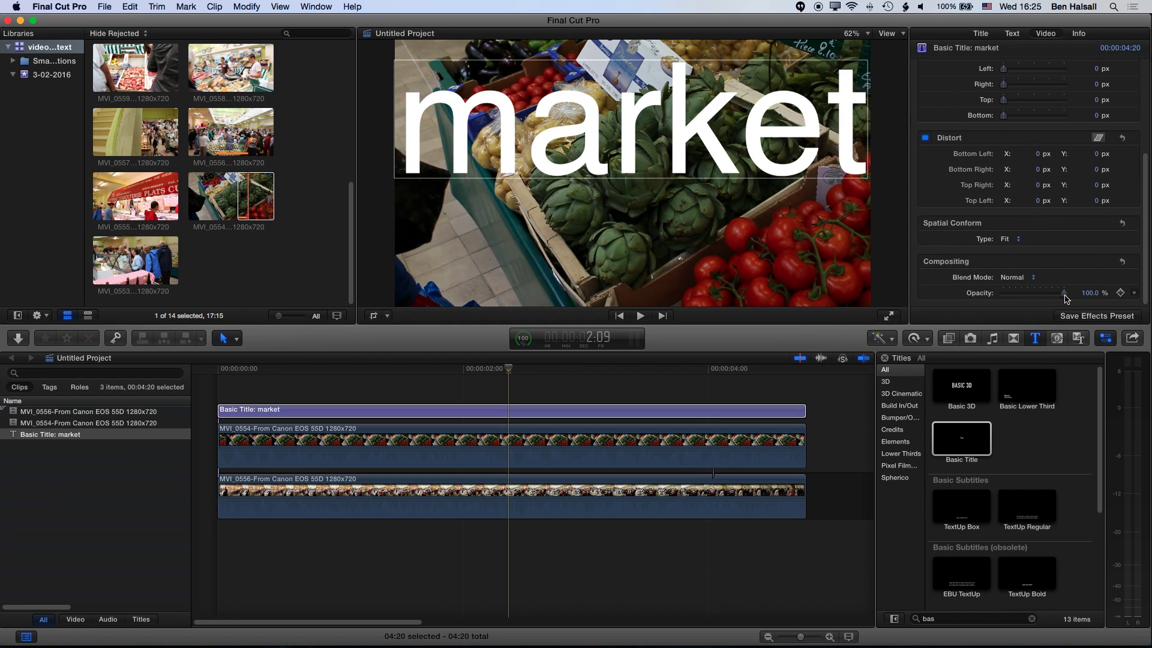
drag(1065, 296, 1025, 298)
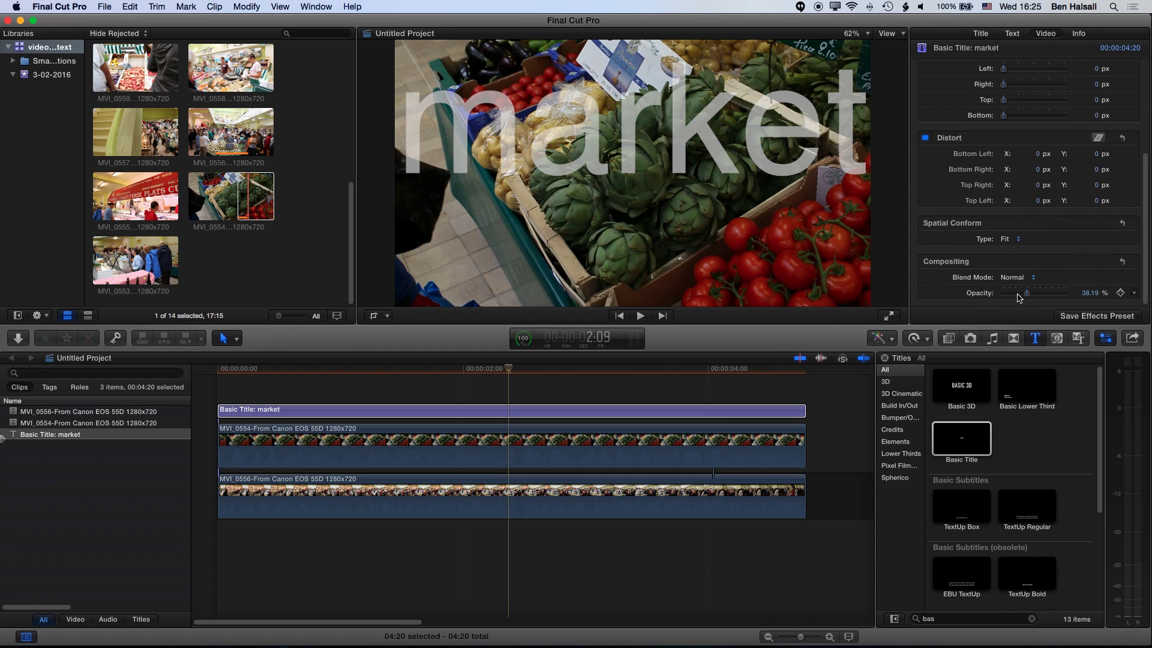
key(super+z)
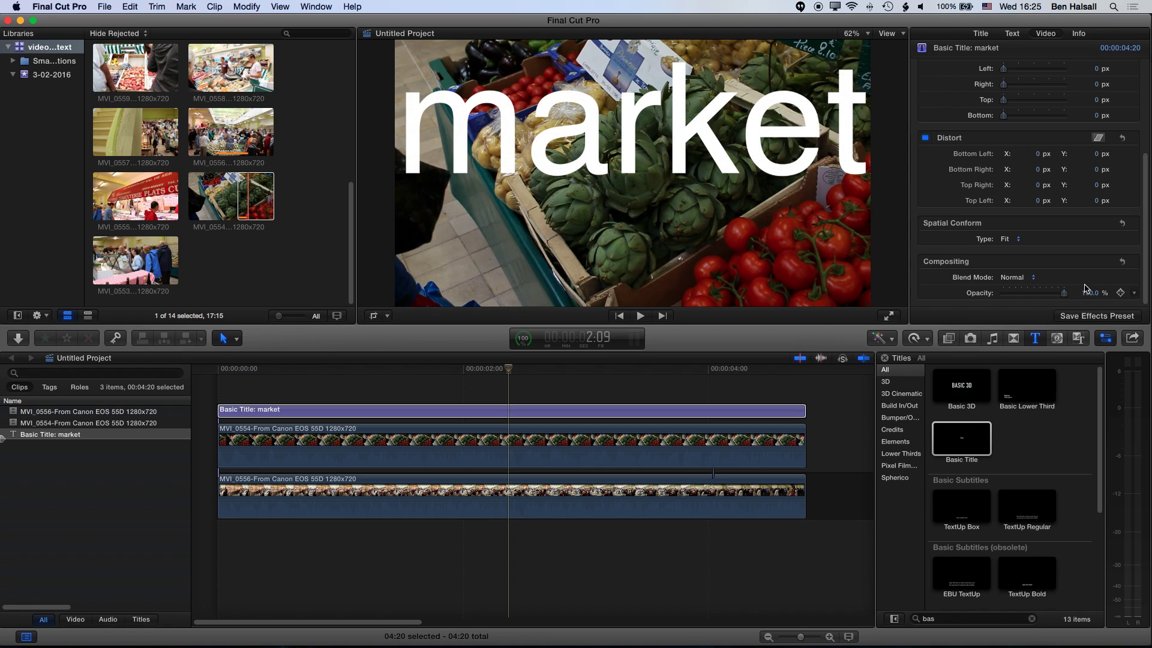
click(1032, 278)
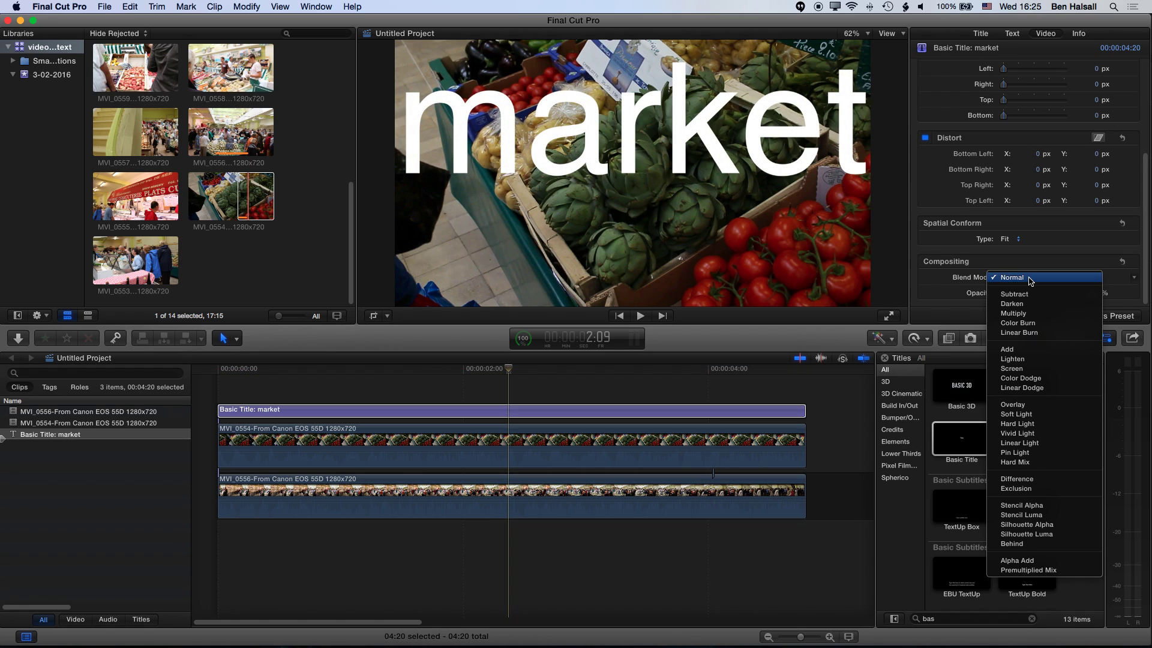
click(1040, 511)
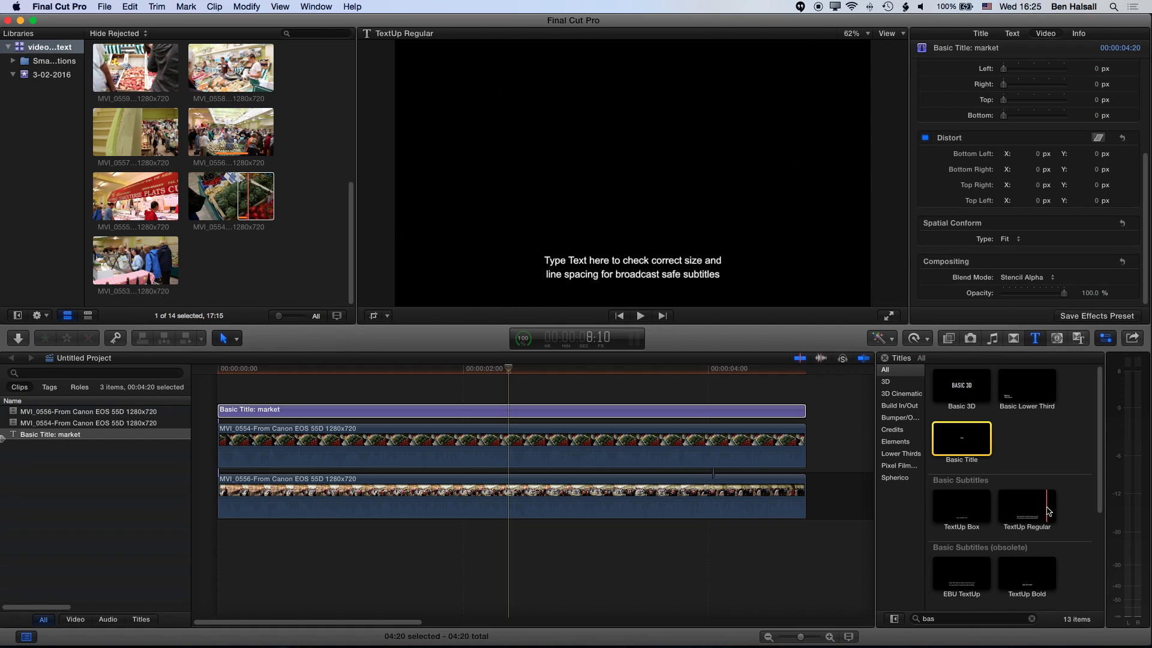
click(510, 370)
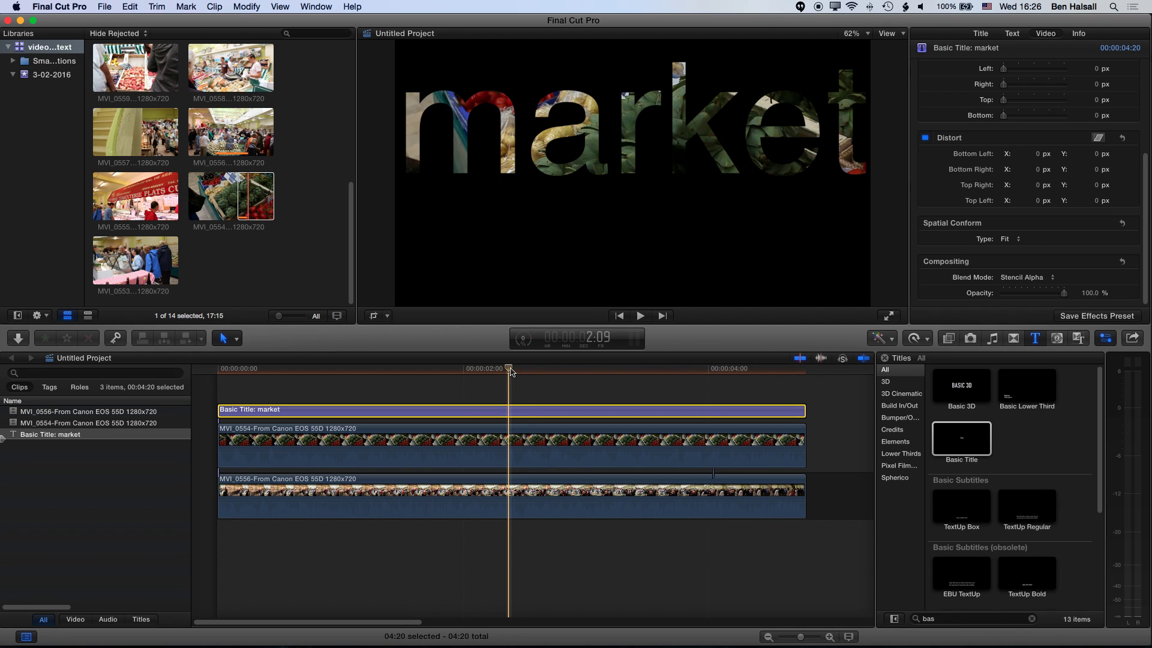
drag(510, 370, 582, 373)
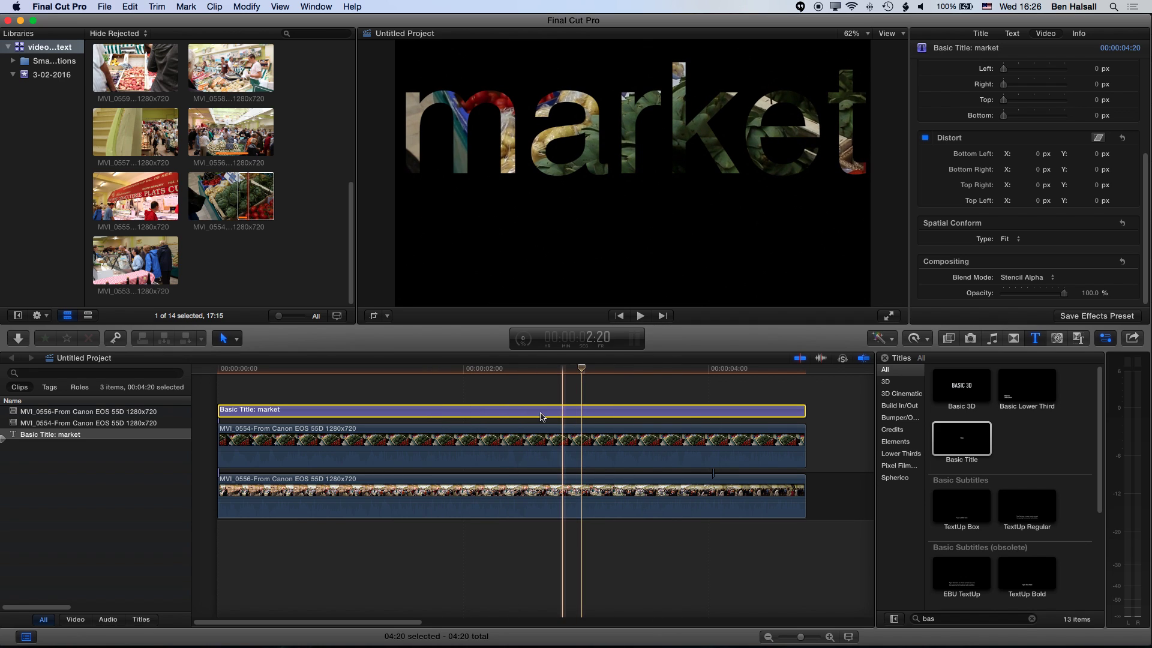
Combine the MVI_0554 clip and Basic Title into a compound clip named 'market video text'.
click(425, 431)
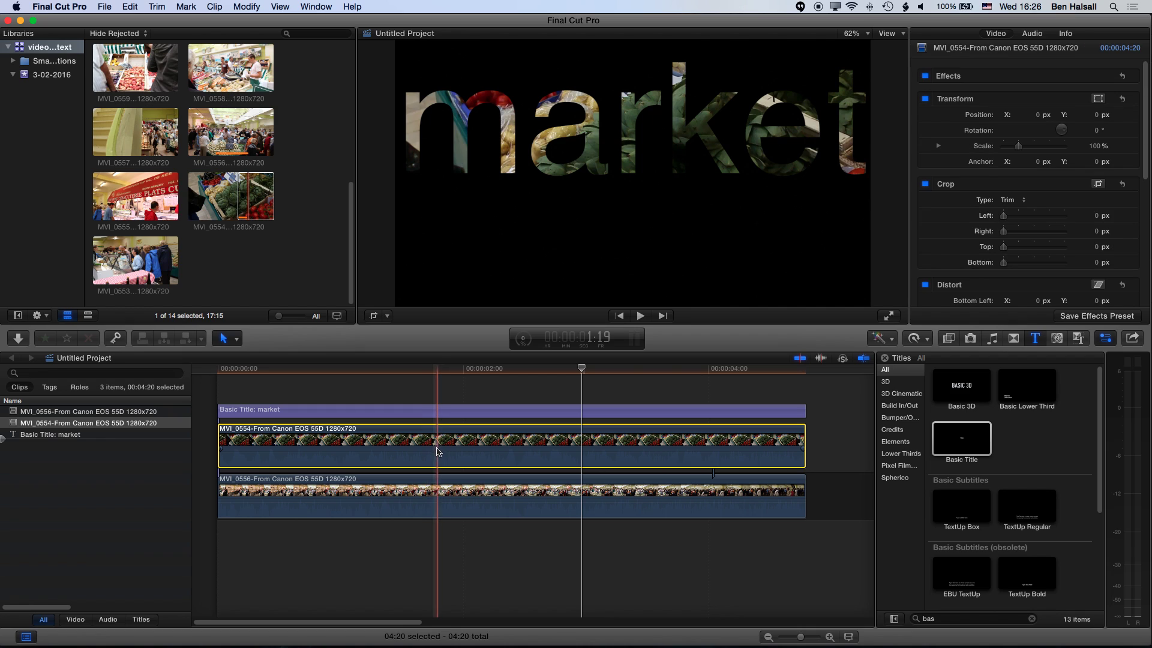
super+click(511, 411)
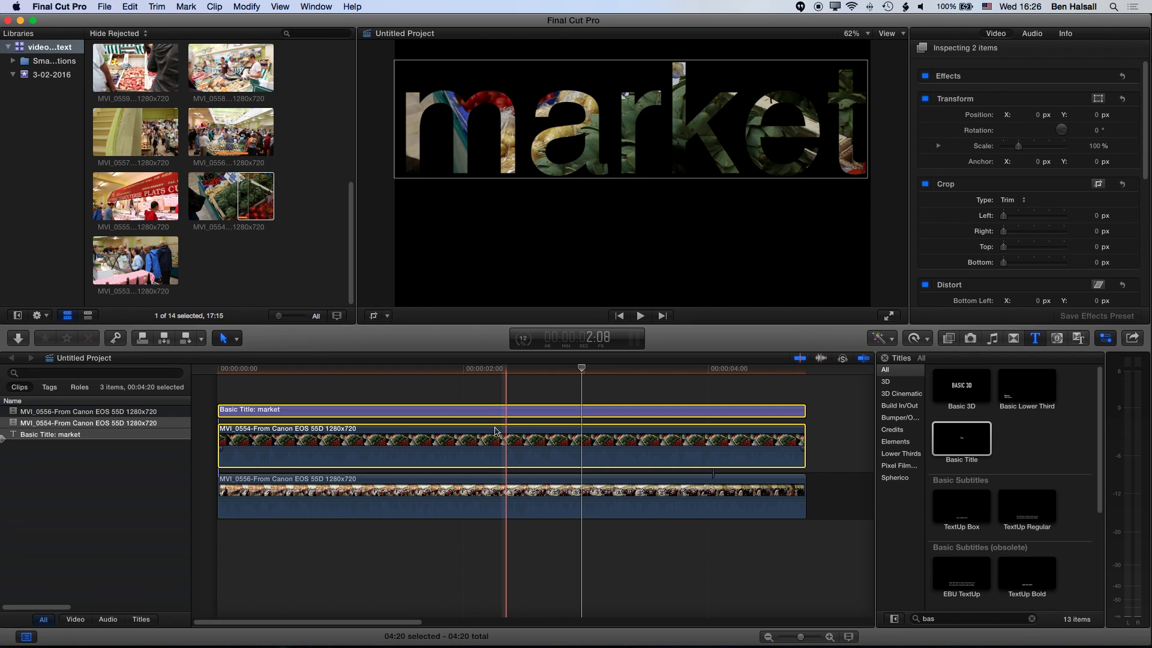
click(104, 7)
mouse_move(130, 24)
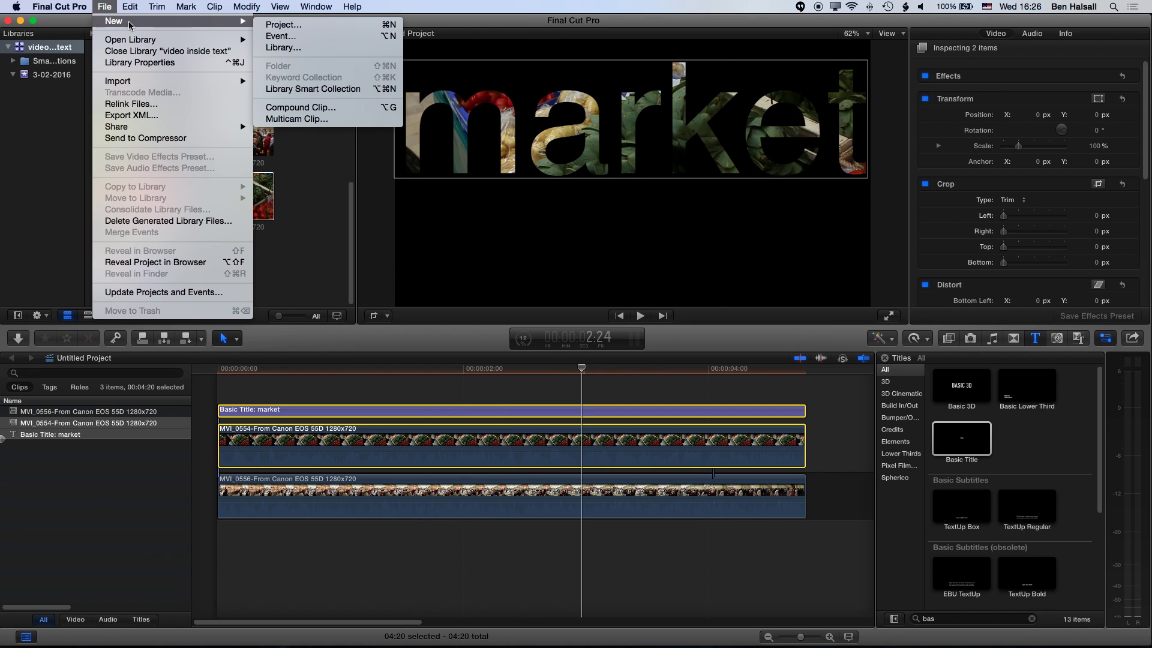
click(319, 109)
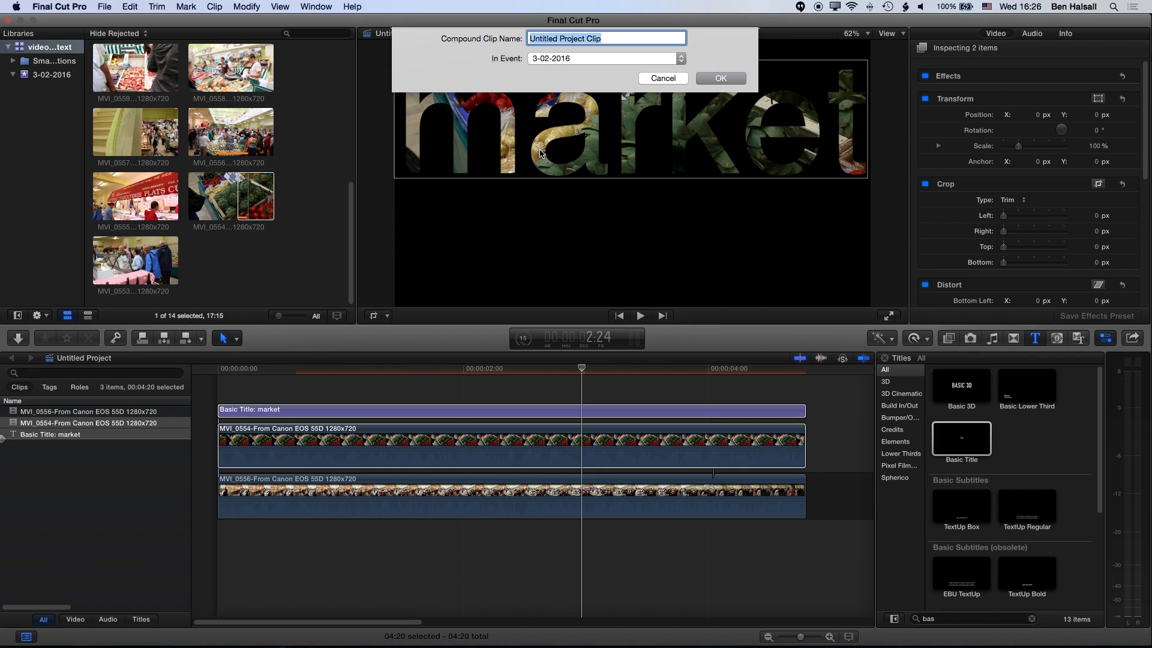
text(market video text)
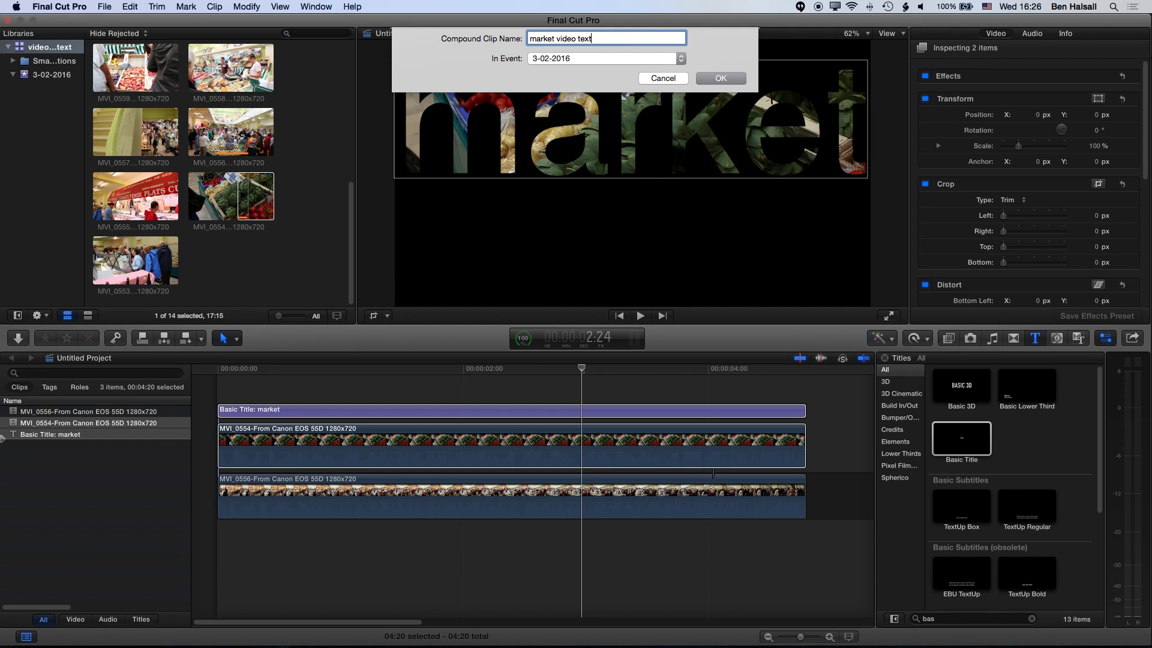
key(Return)
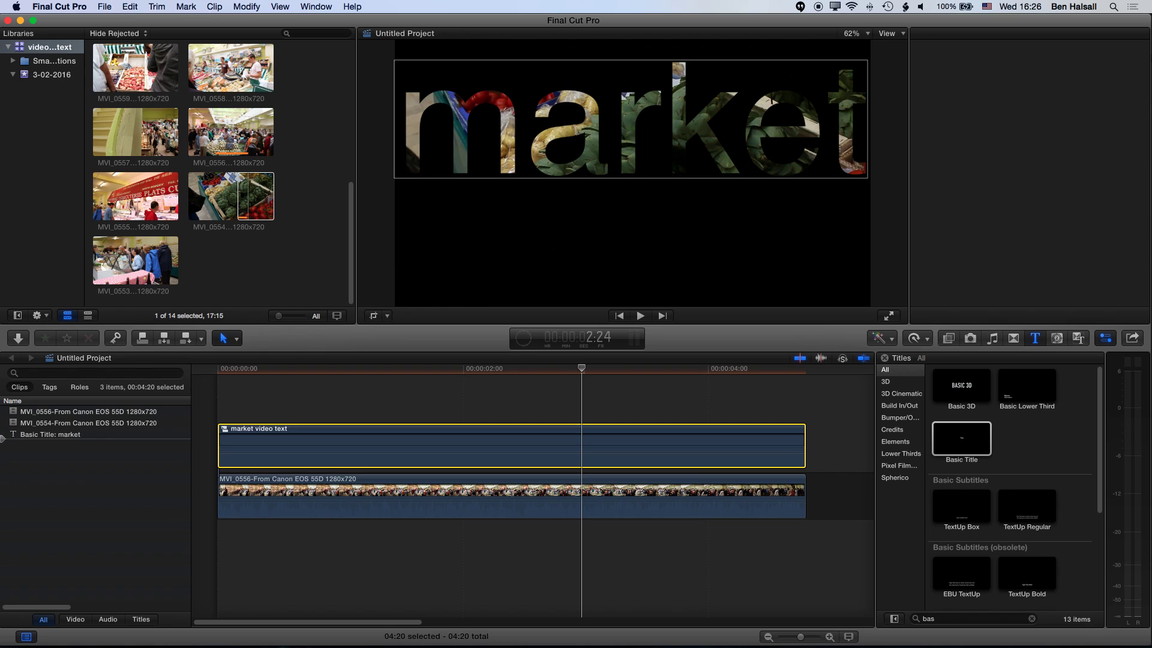
Scrub around 2:12–2:18 to preview the 'market' lettering over the market-crowd footage.
click(523, 371)
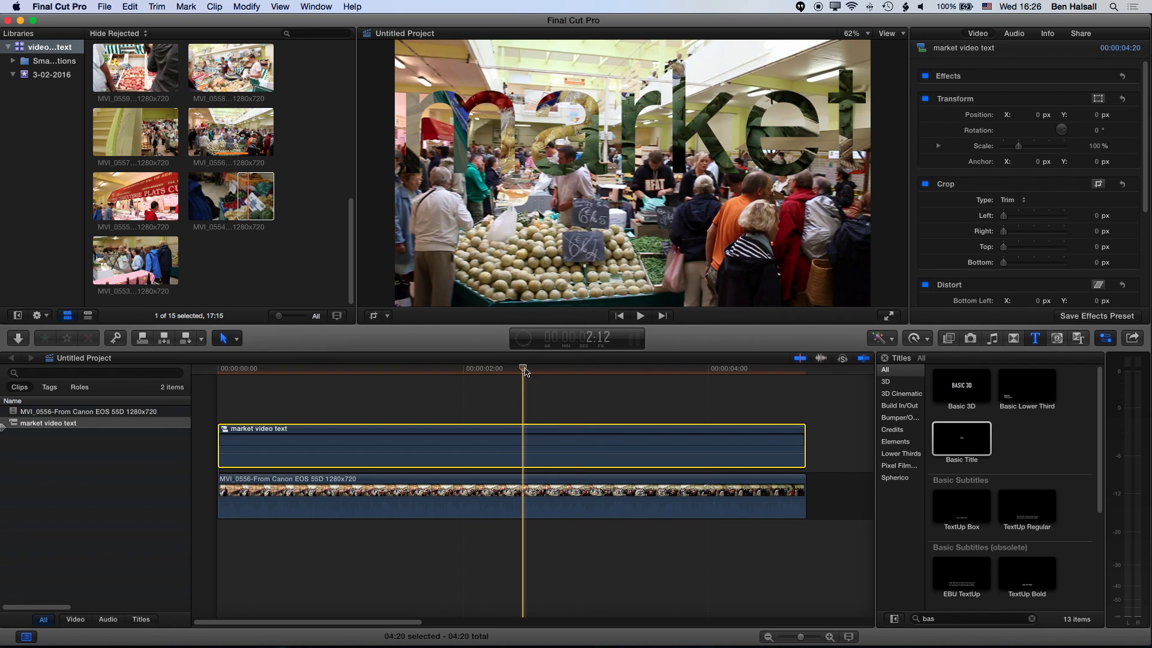
drag(525, 371, 553, 369)
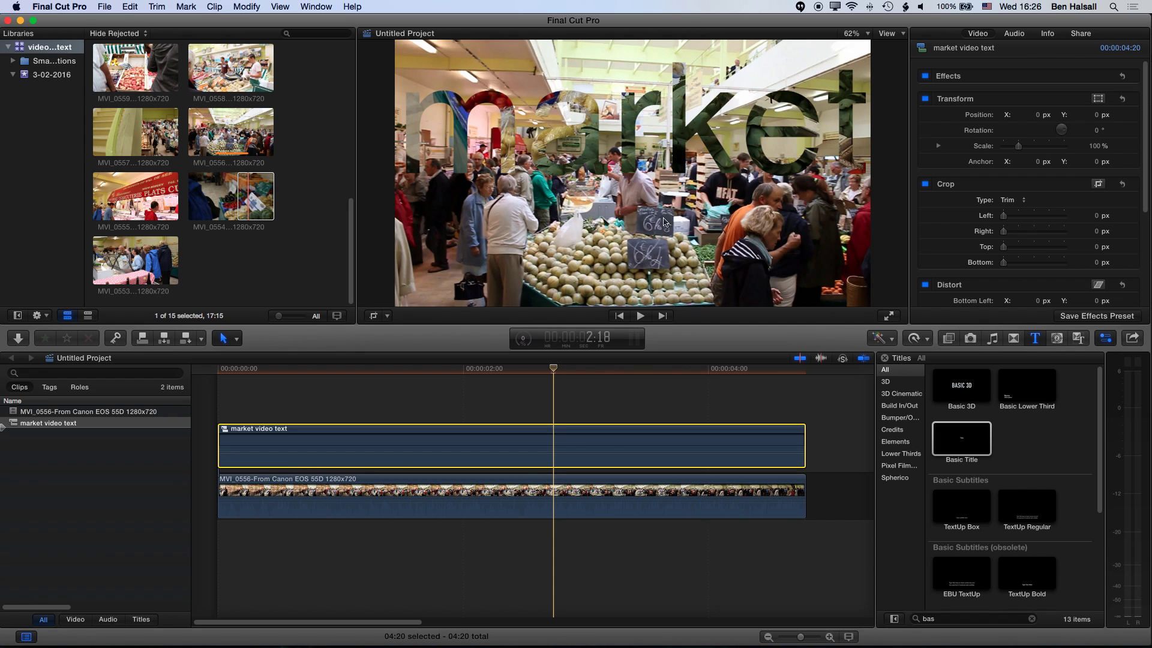
click(555, 486)
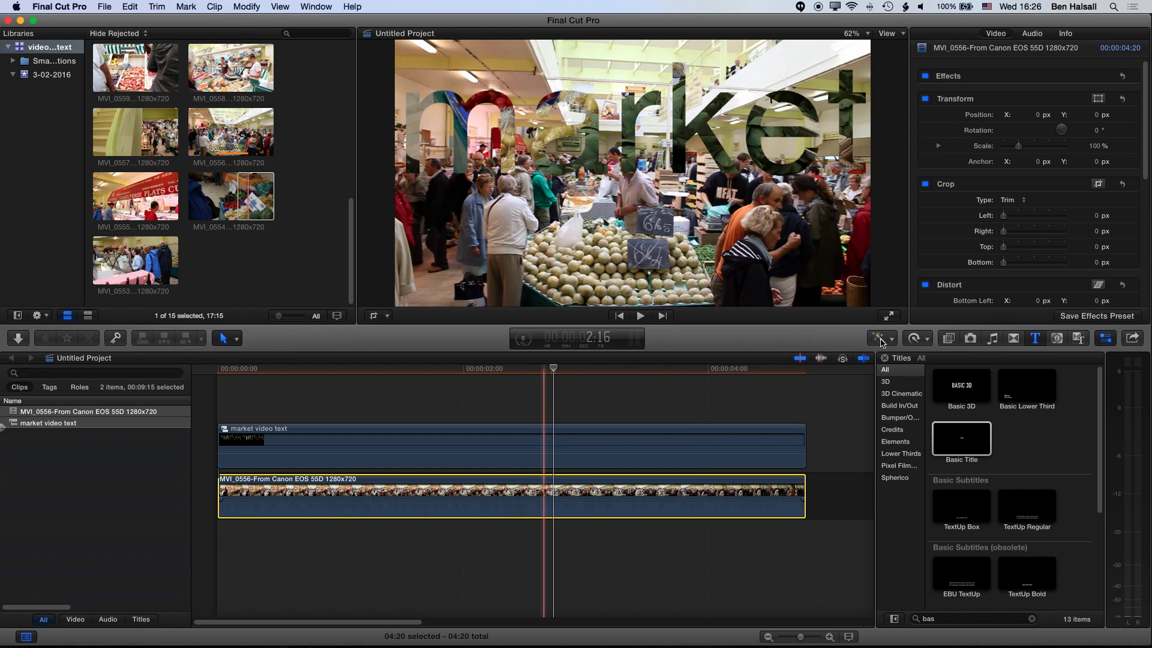
Apply the Colorize effect from the Color effects to the MVI_0556 background clip.
click(949, 339)
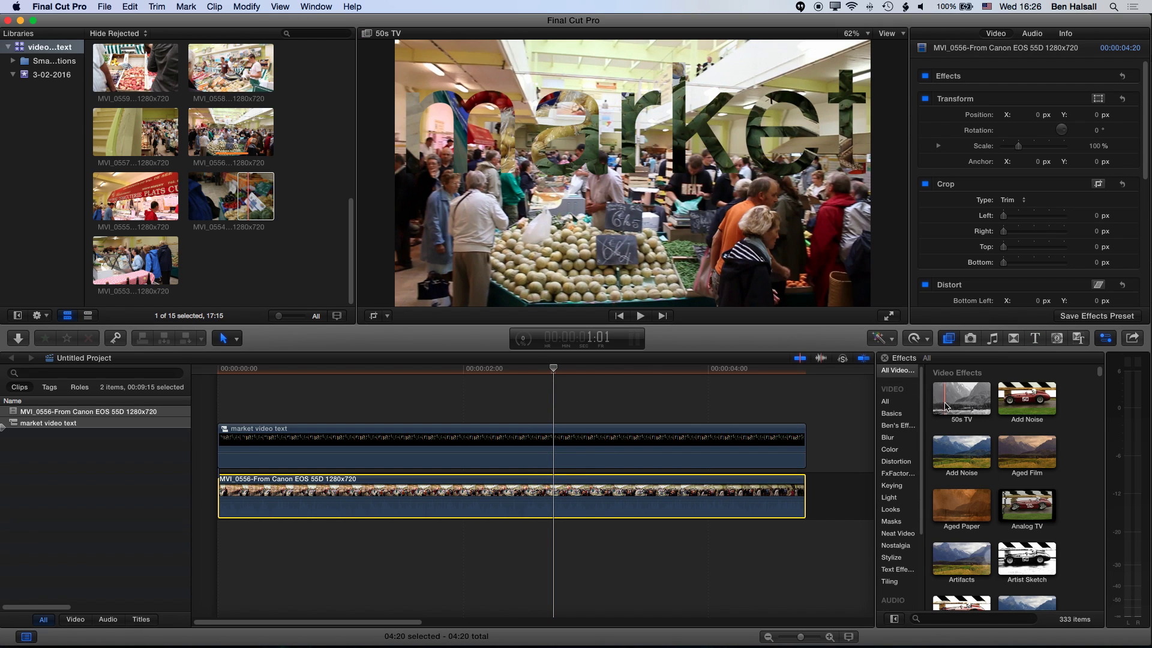
click(946, 407)
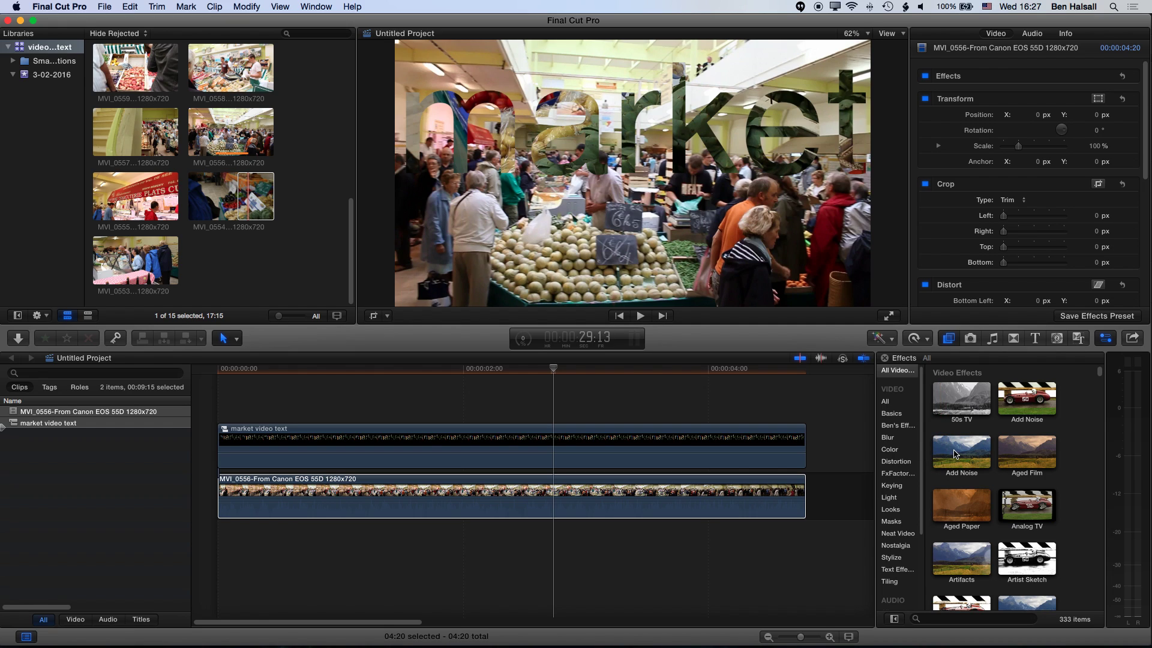
click(899, 452)
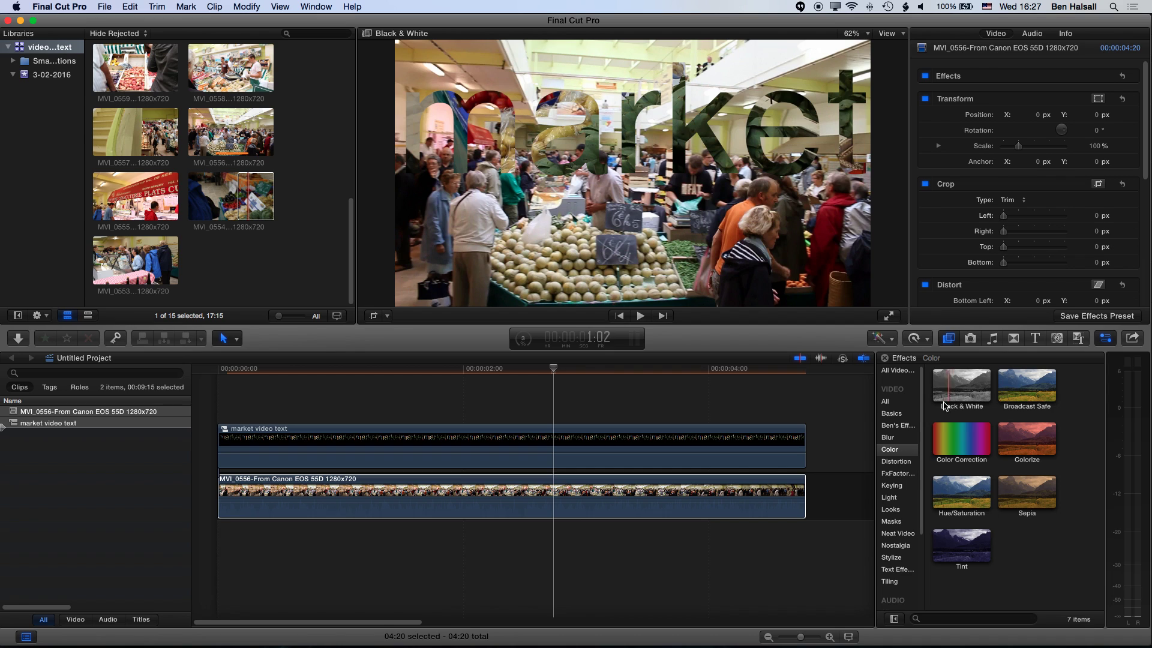
drag(1027, 441, 674, 496)
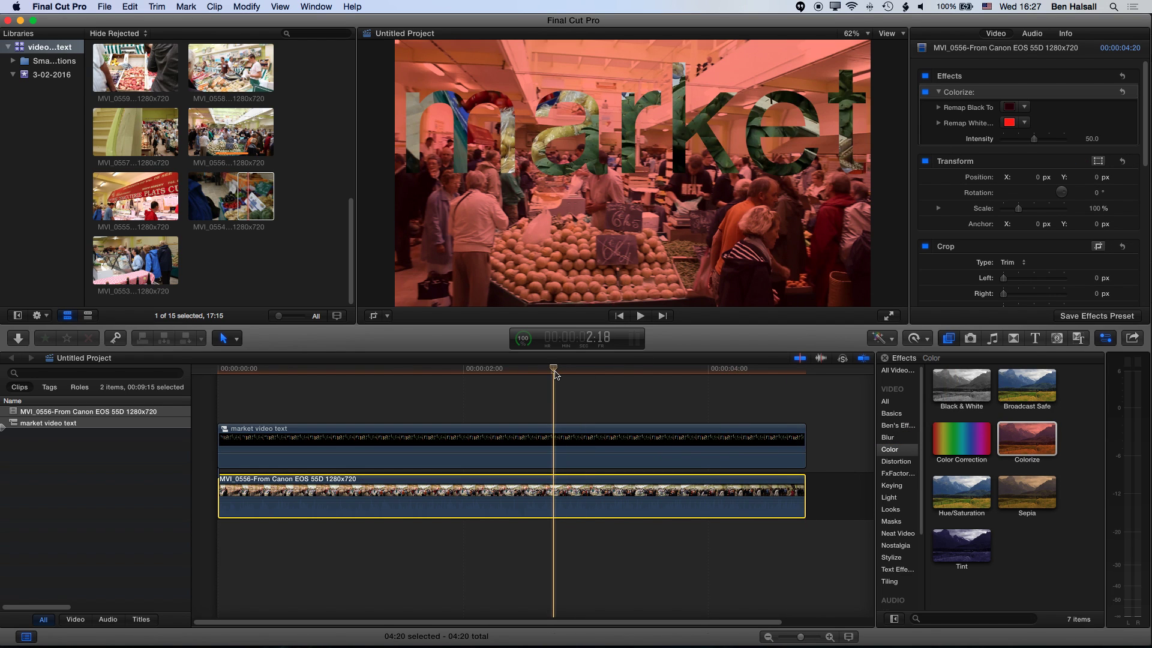
Set Colorize Remap White to magenta and Remap Black to a pinkish red (DA7373).
click(1009, 123)
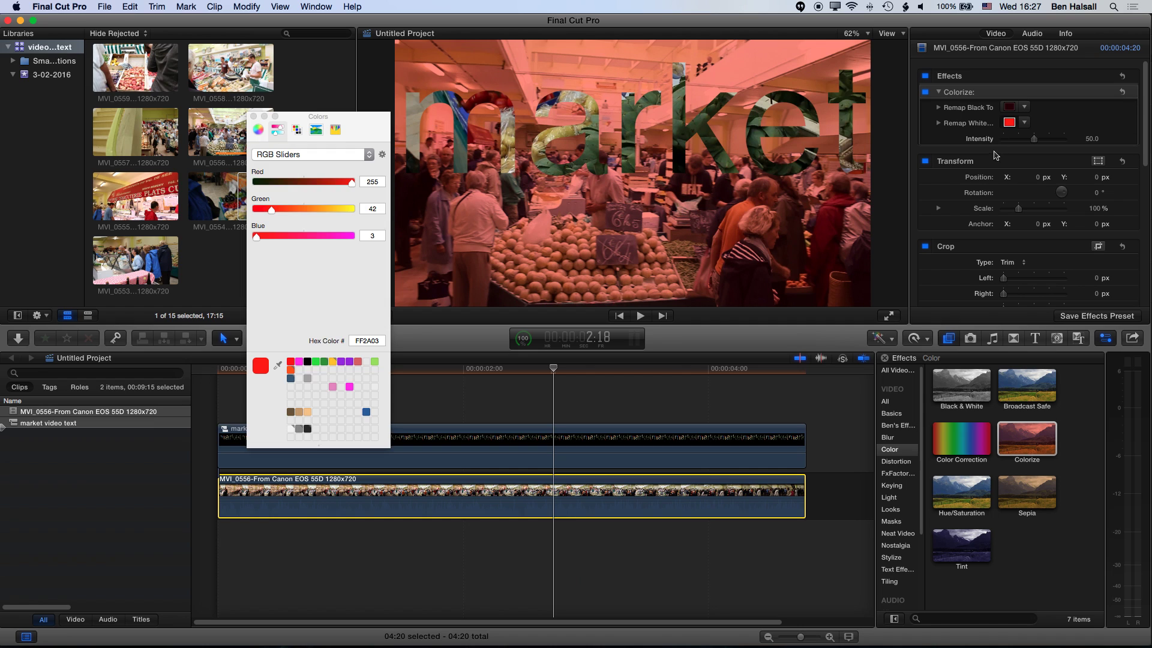
click(299, 362)
click(1011, 106)
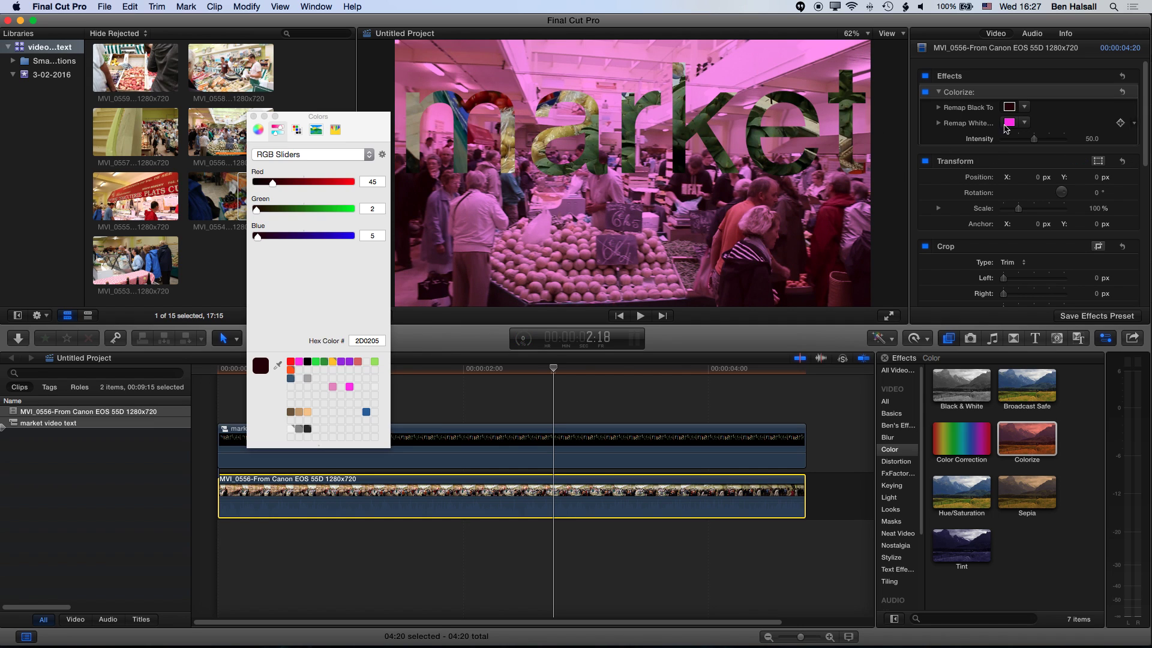
click(324, 361)
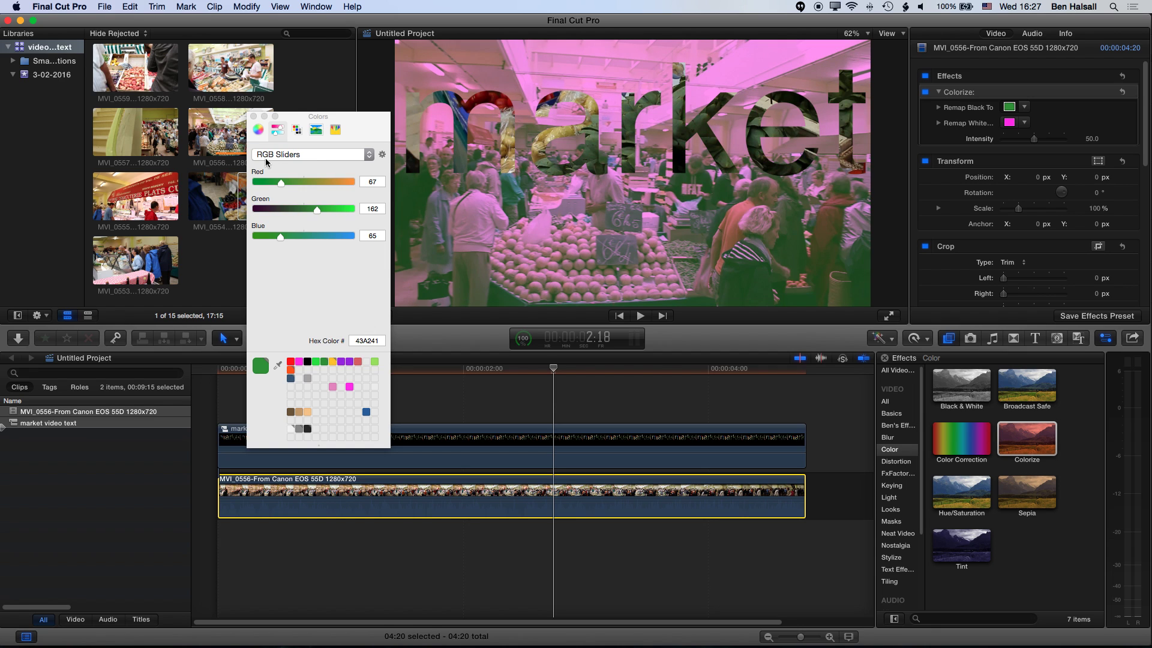
click(359, 362)
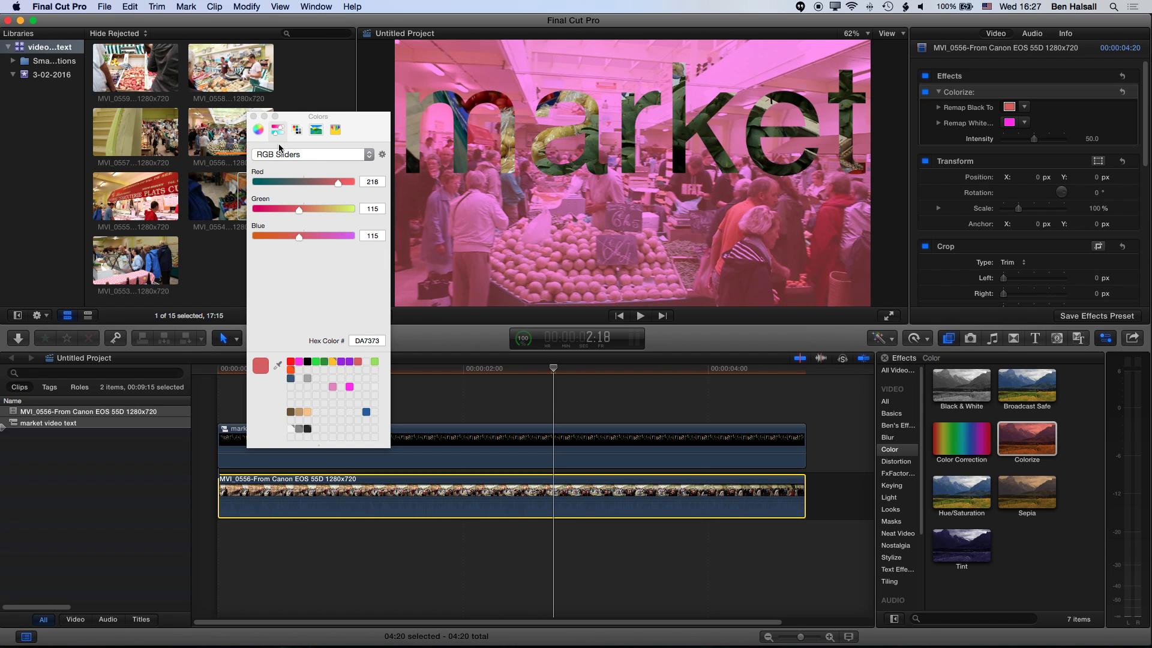
click(254, 117)
click(404, 448)
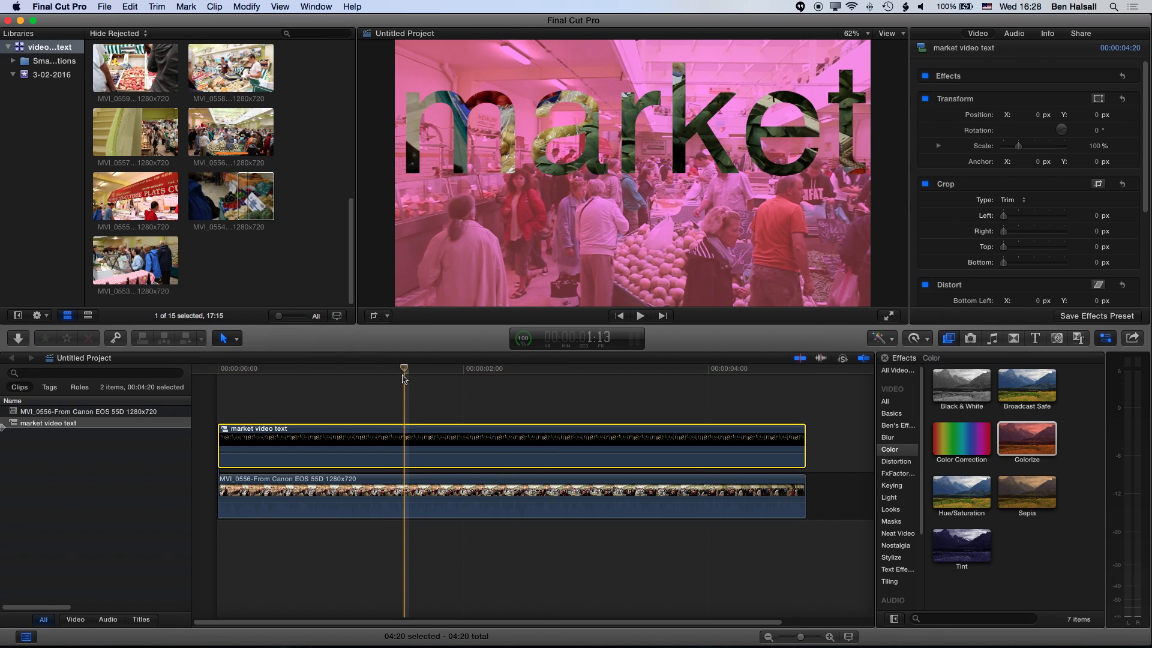
key(space)
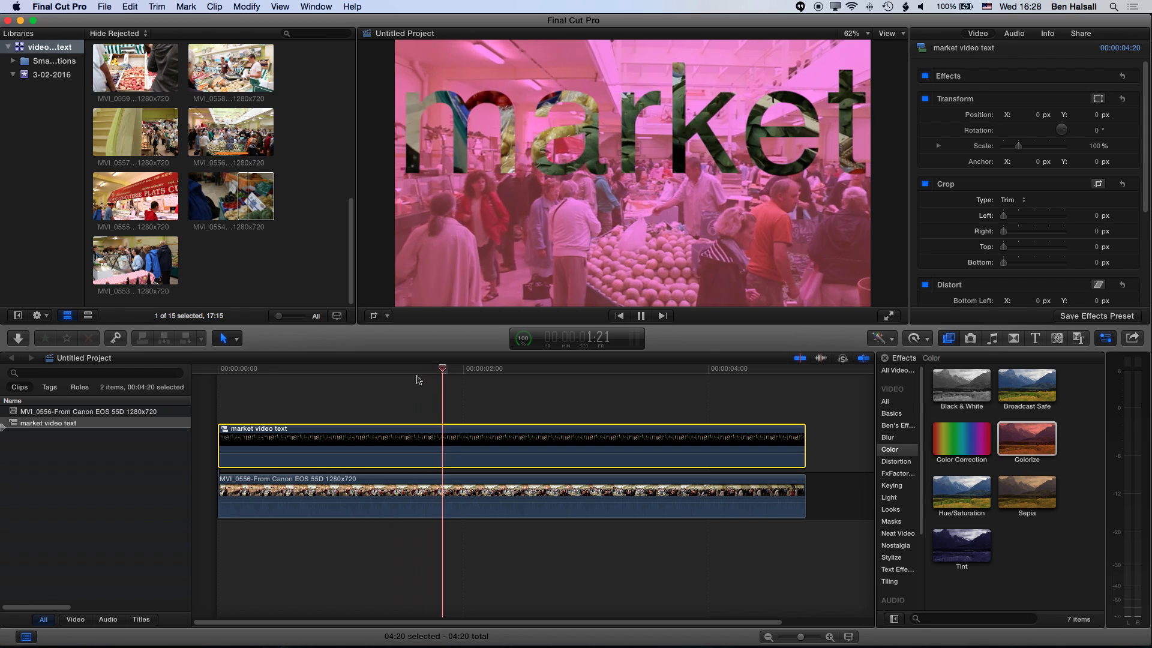
click(431, 371)
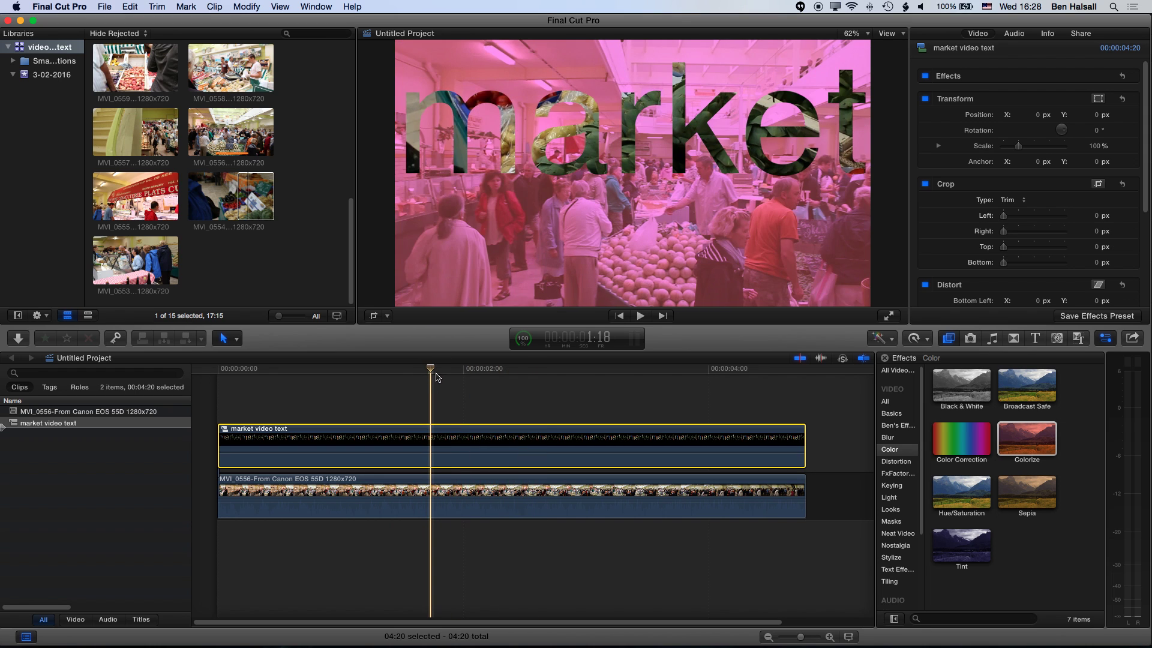
click(469, 495)
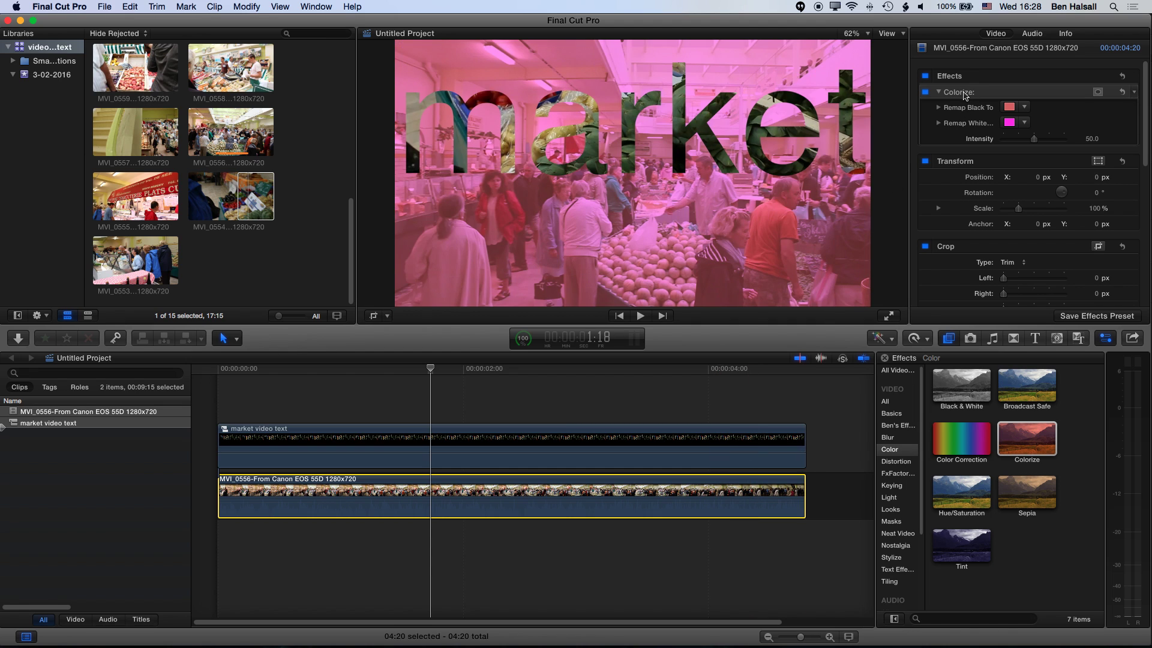
click(965, 96)
Replace the Colorize effect on MVI_0556 with Black & White at amount 100.
key(Delete)
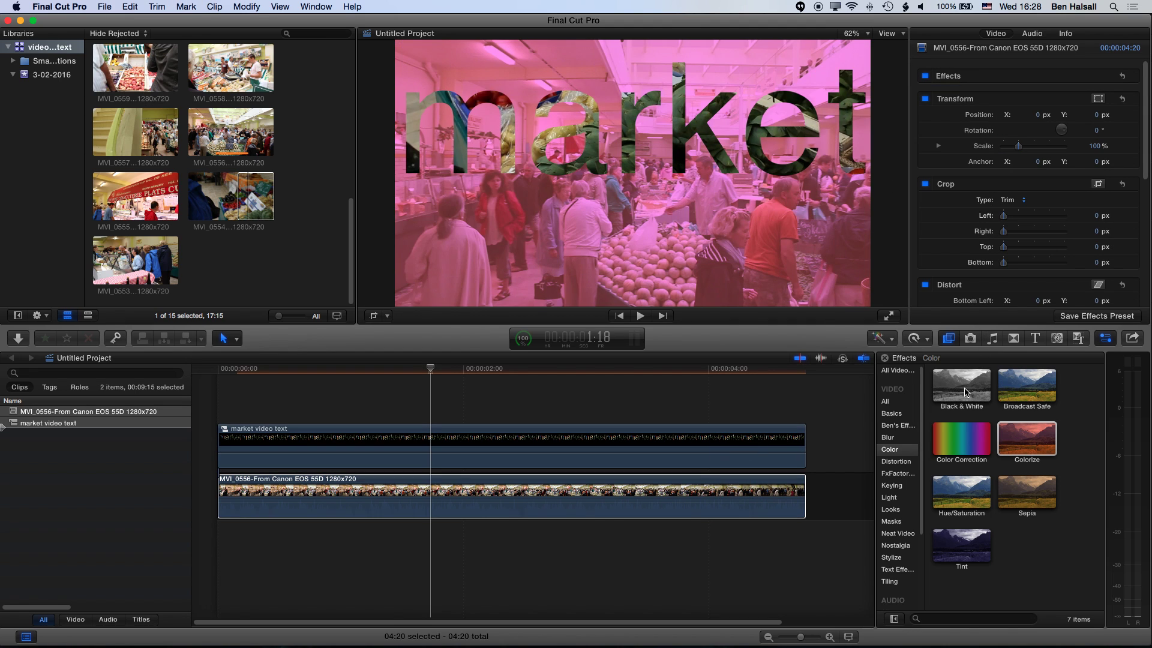
drag(964, 392, 663, 504)
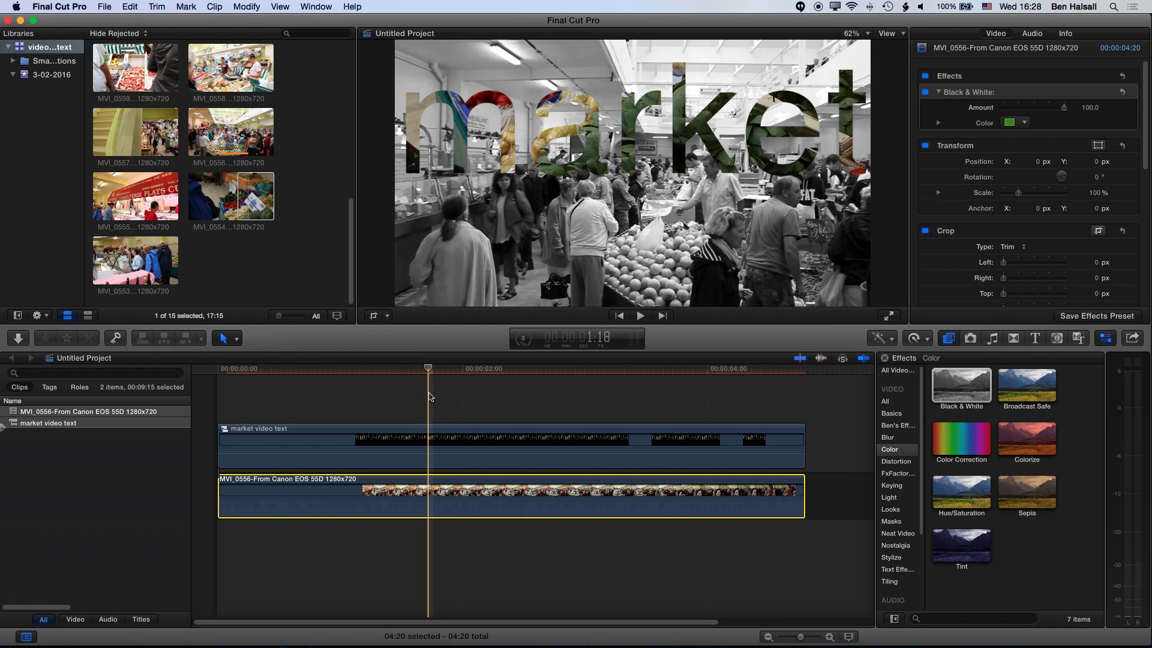
click(804, 504)
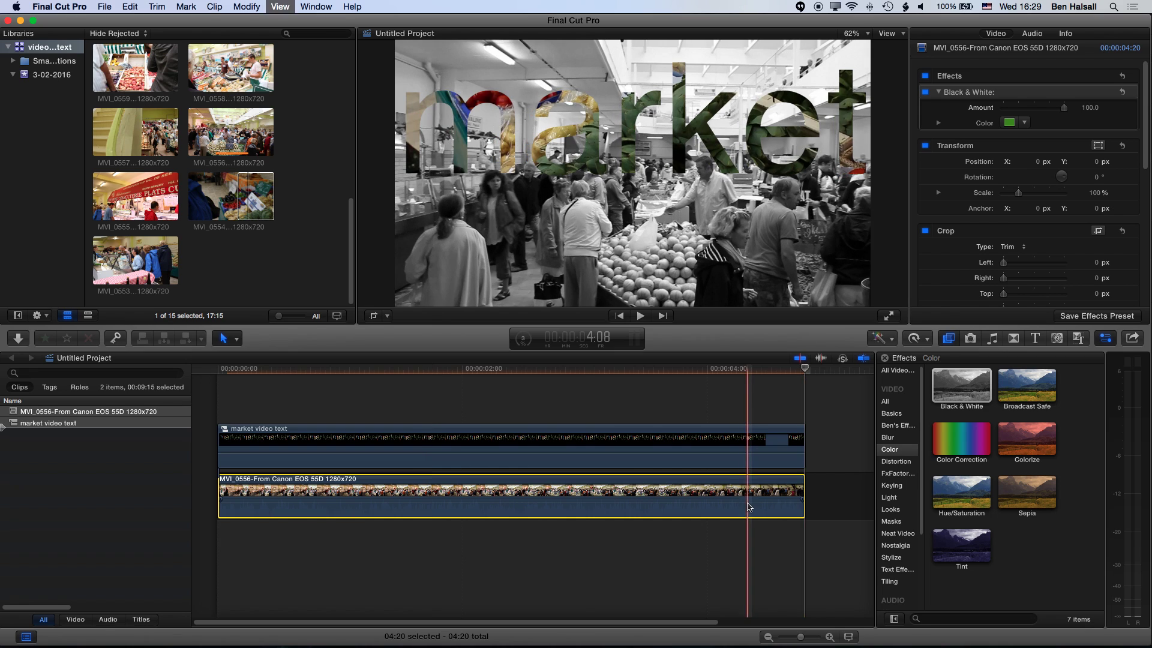
Duplicate the MVI_0556 clips after the first section, extending the project to 09:15.
key(super+minus)
key(super+minus)
click(291, 531)
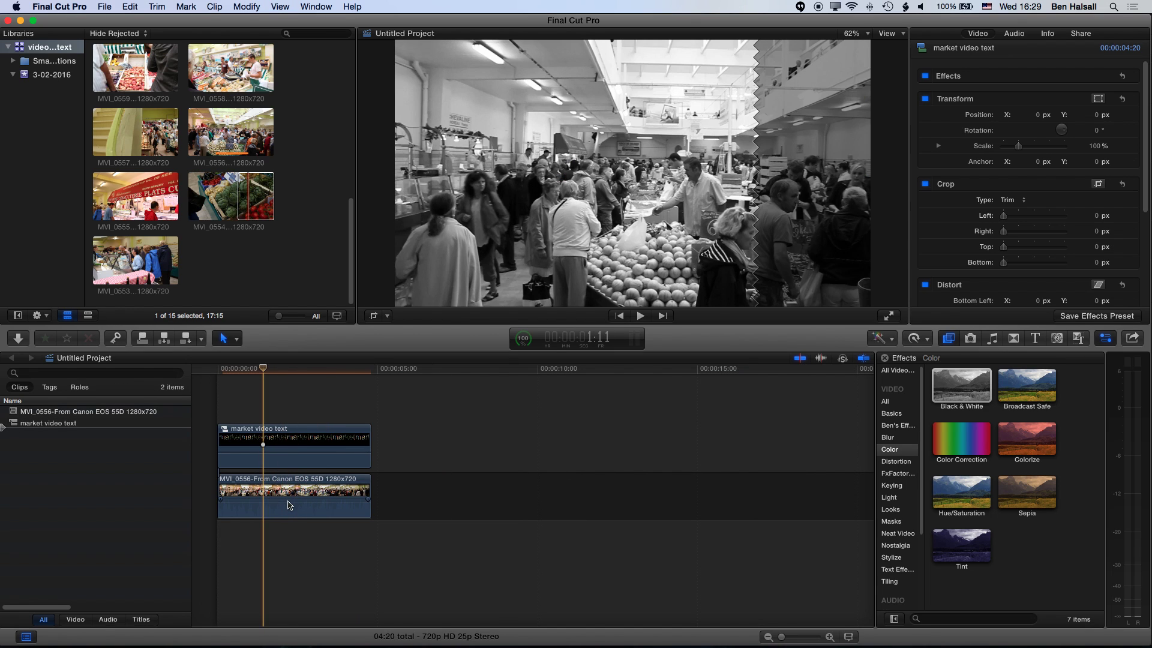
drag(287, 503, 407, 475)
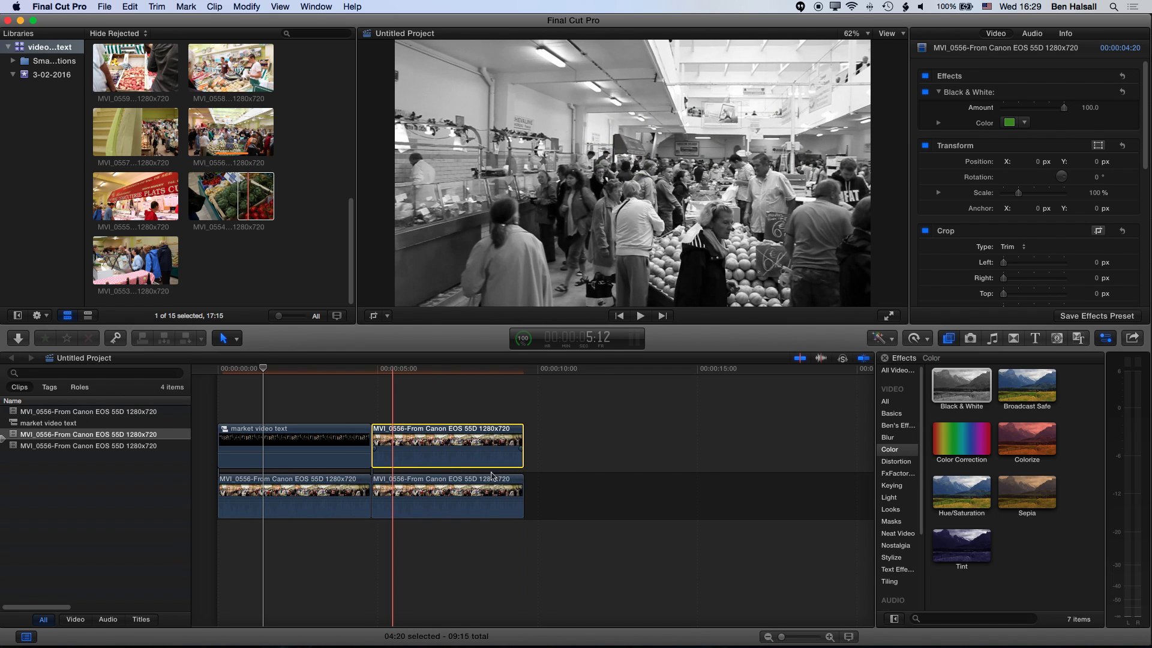
click(973, 93)
Delete Black & White from the copied upper clip and scrub to confirm it plays in colour.
key(Delete)
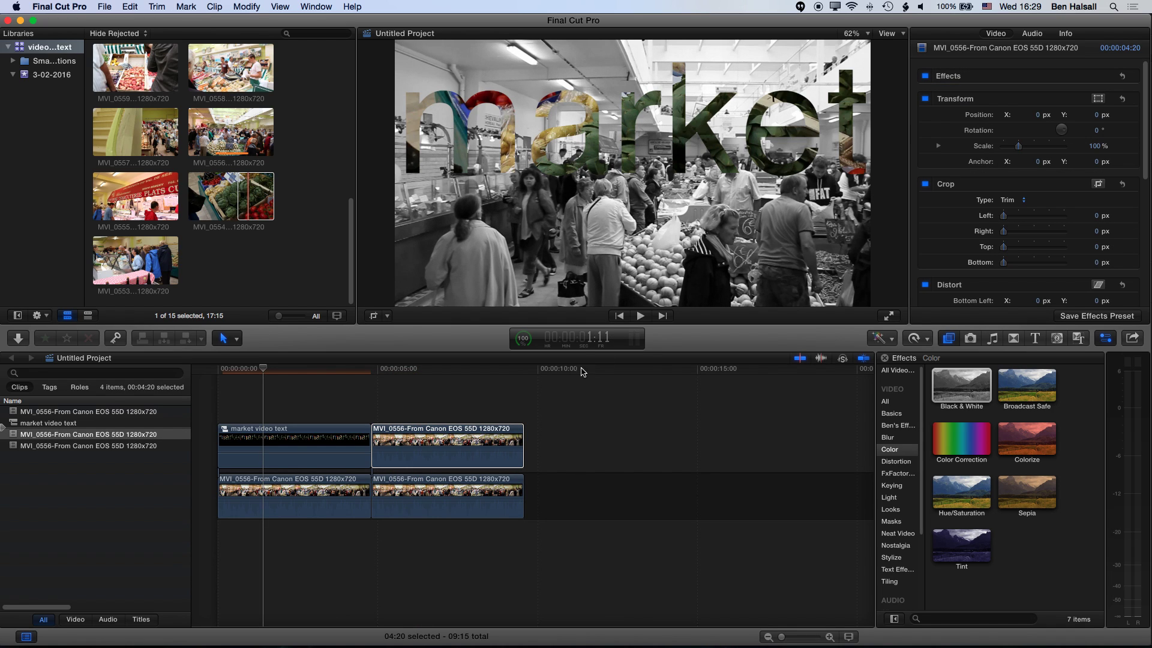
click(462, 369)
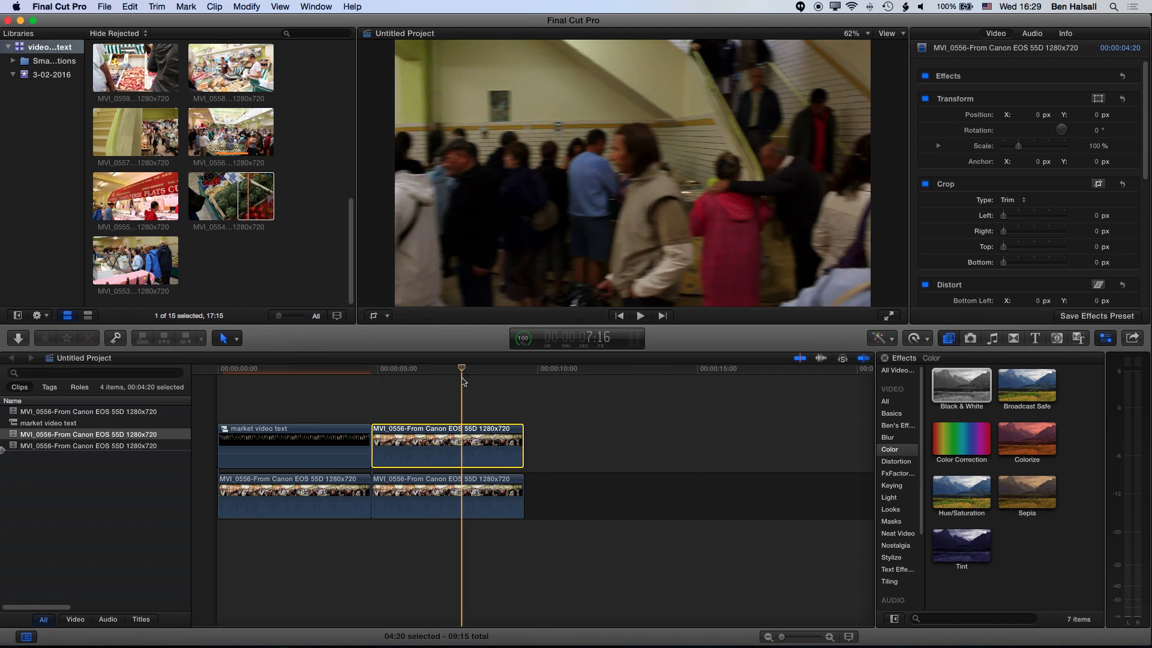
drag(462, 372, 428, 372)
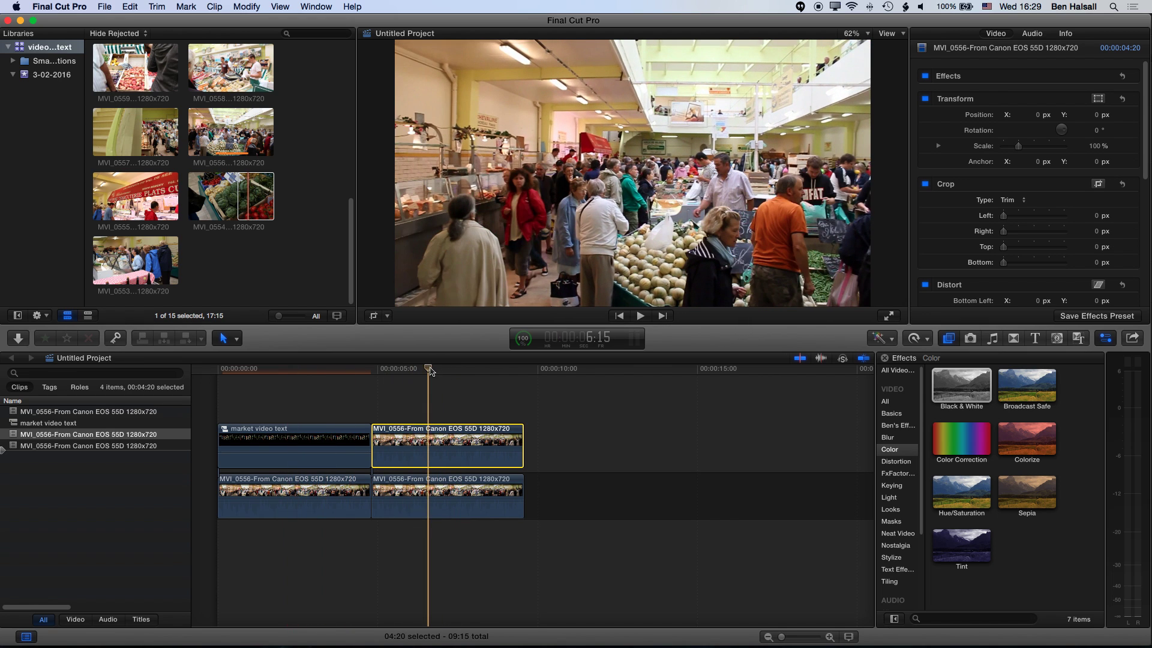
click(374, 371)
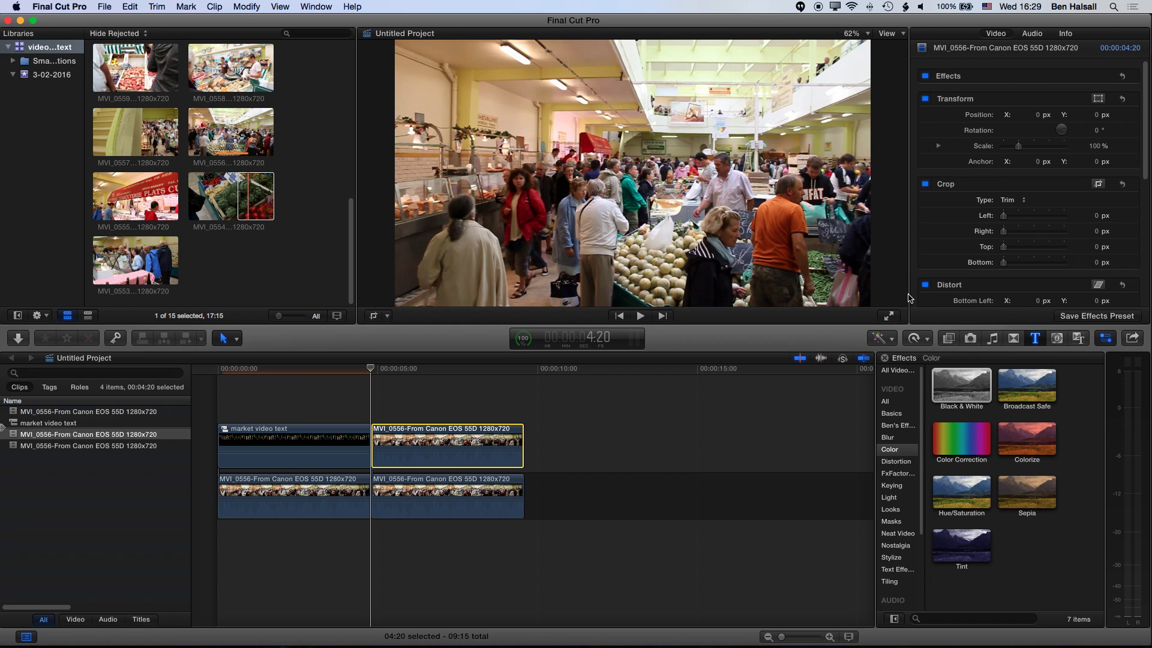
click(978, 618)
Add a Basic Title above the copied market clips, trimmed to end with them.
text(ba)
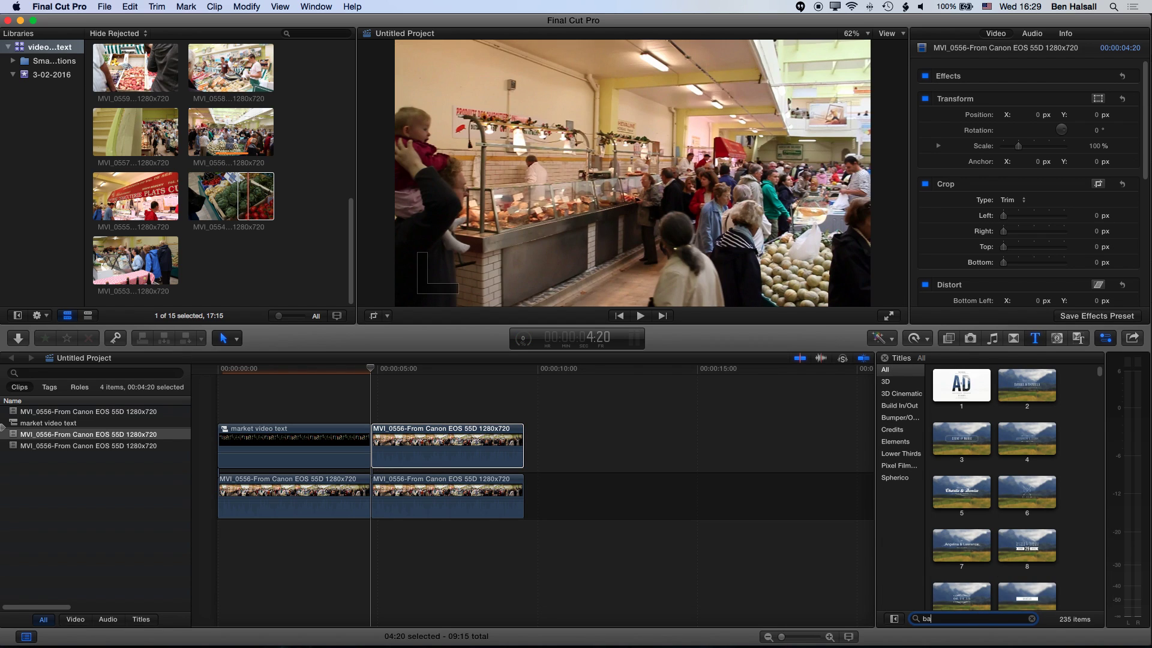
text(sic)
drag(962, 438, 376, 412)
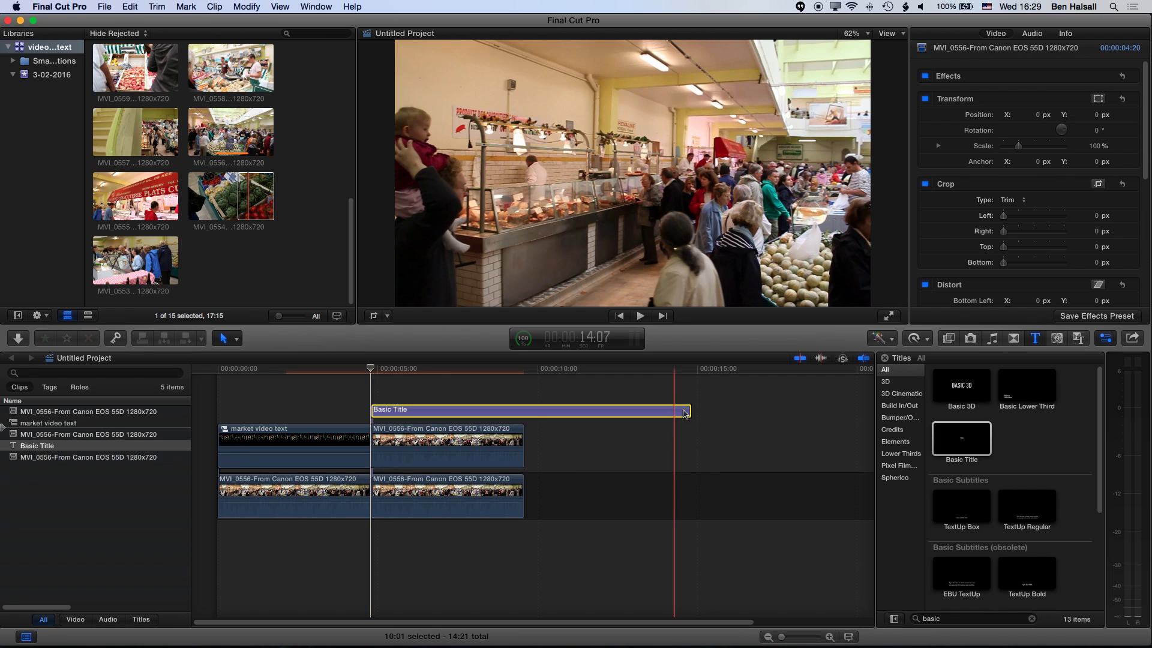
drag(691, 416, 524, 412)
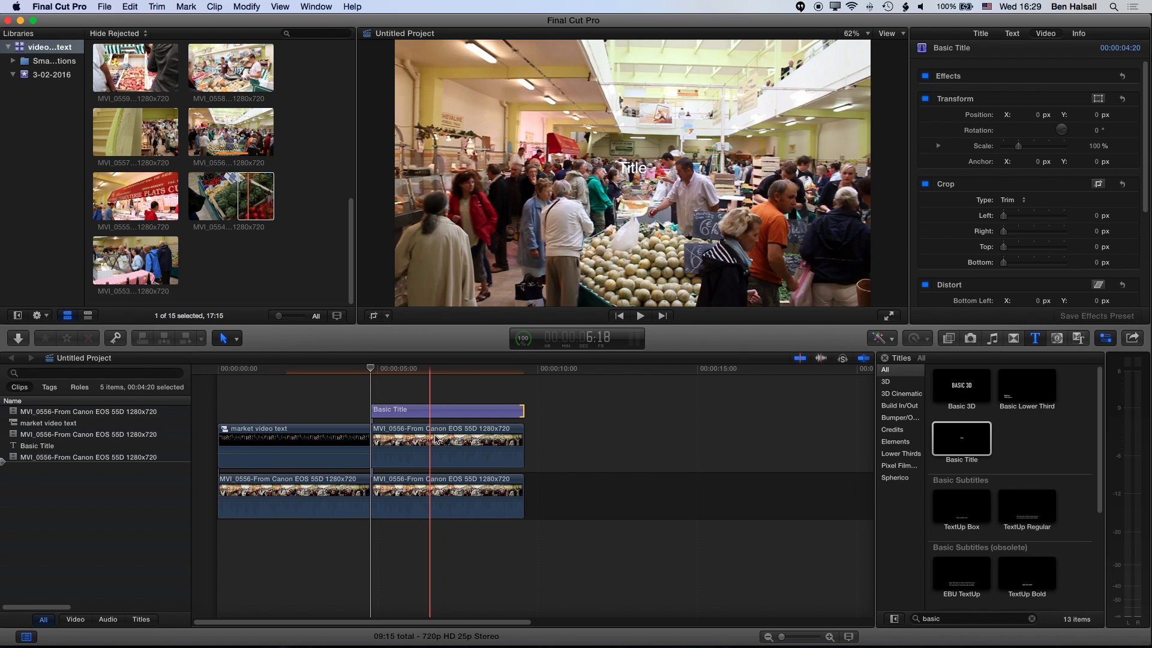
click(437, 447)
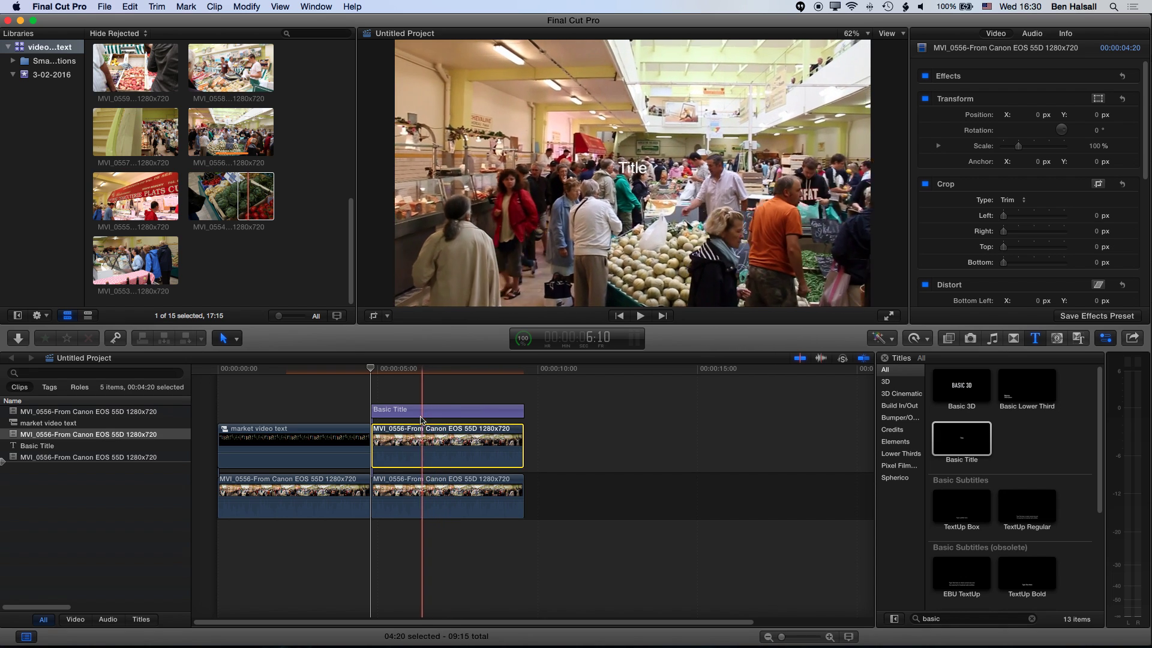
click(445, 415)
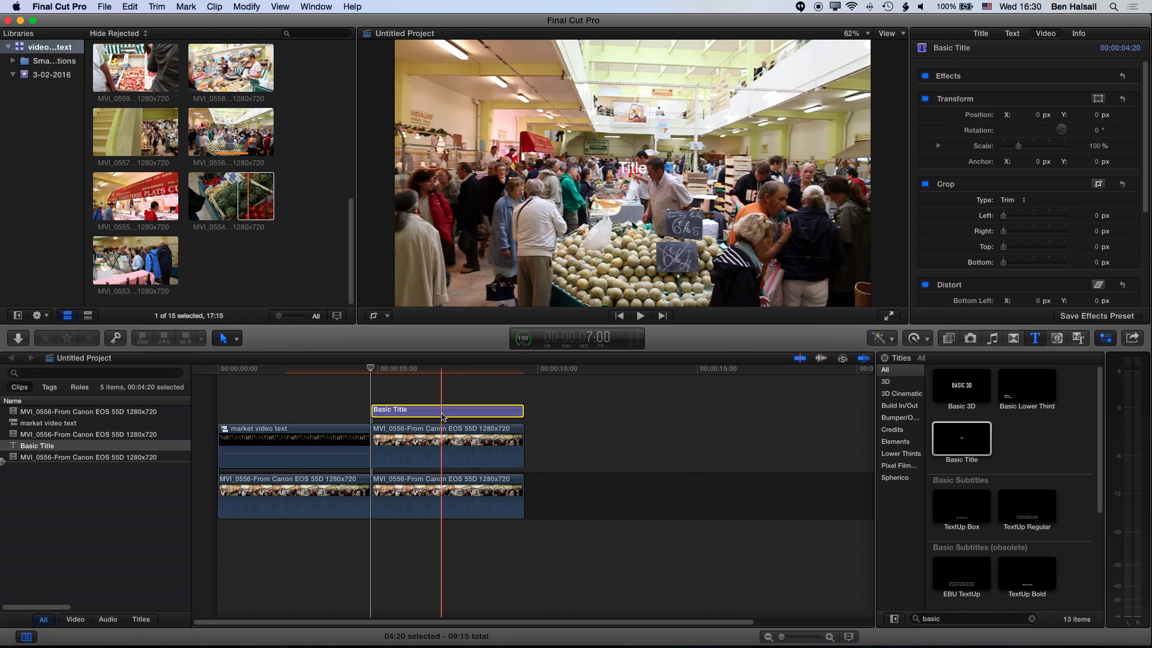
click(1013, 33)
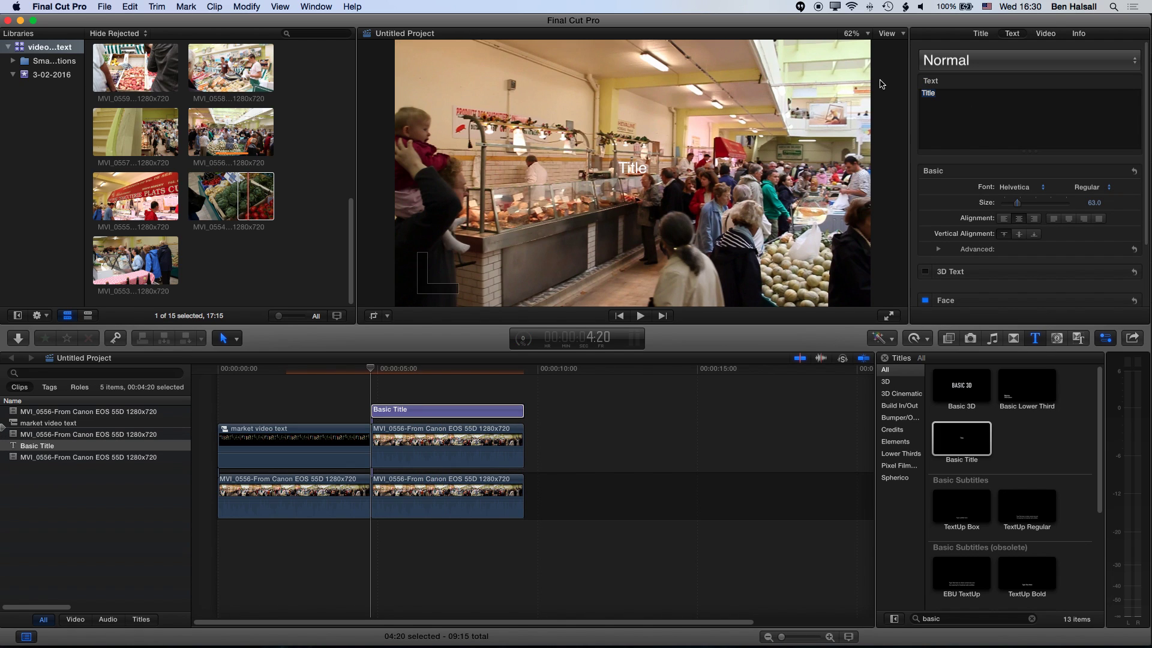
Change the title text to 'Granville' and enlarge it to size 470.
text(Granville)
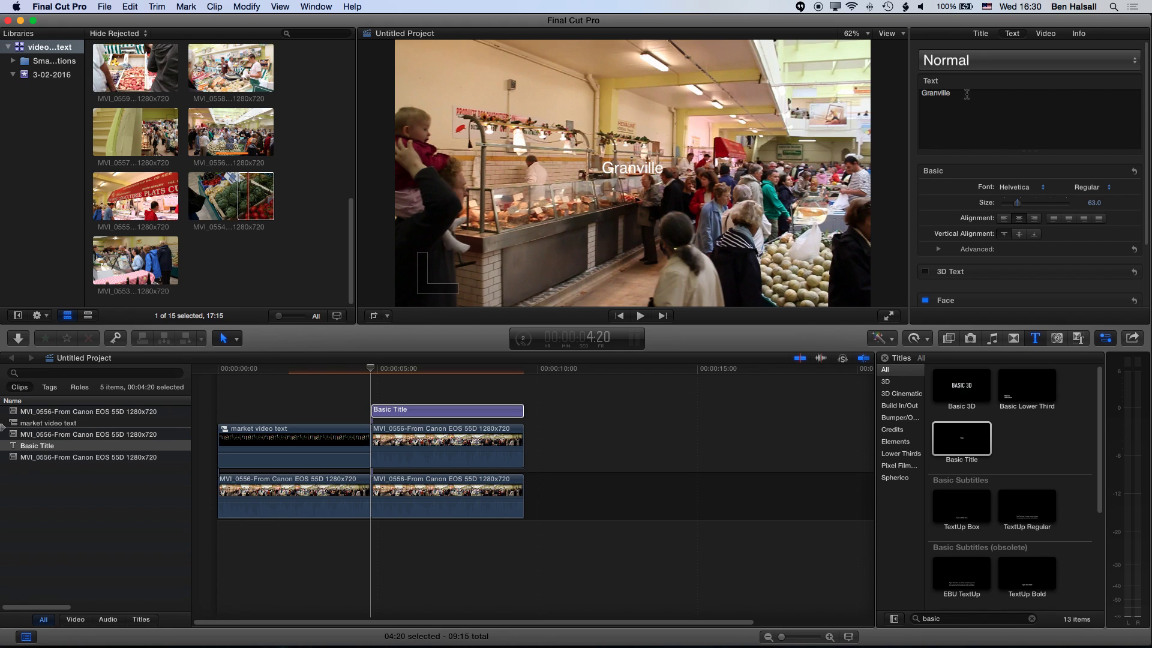
key(super+a)
drag(1021, 206, 1098, 184)
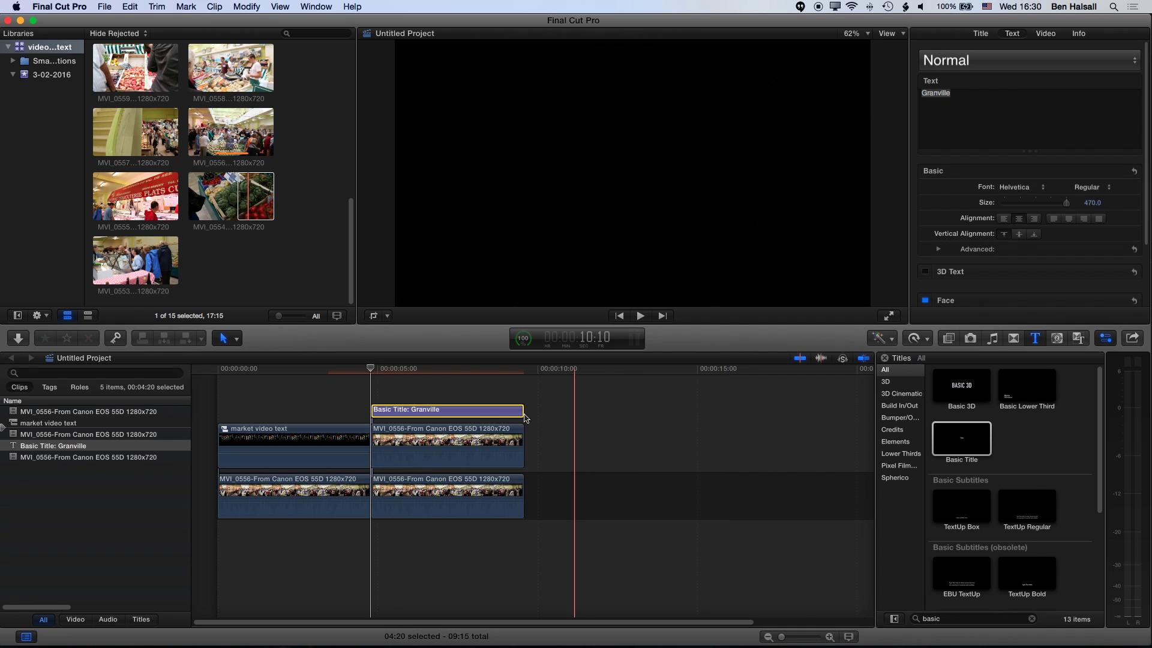
click(410, 372)
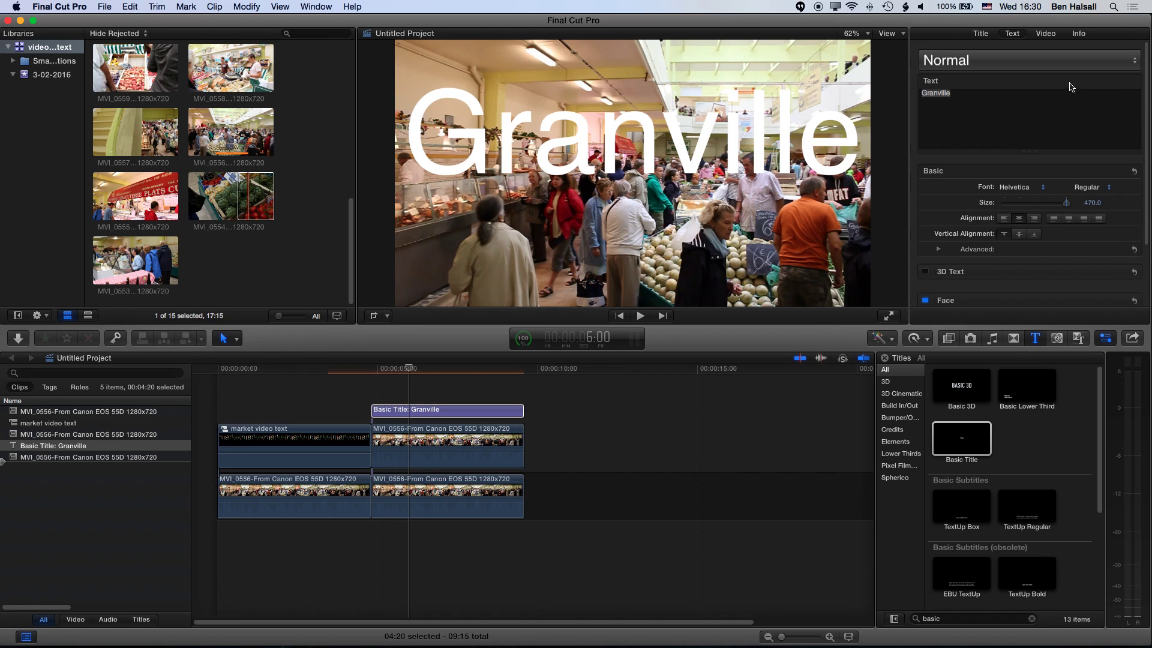
Set the Granville title's Blend Mode to Stencil Alpha and preview the result.
click(1045, 34)
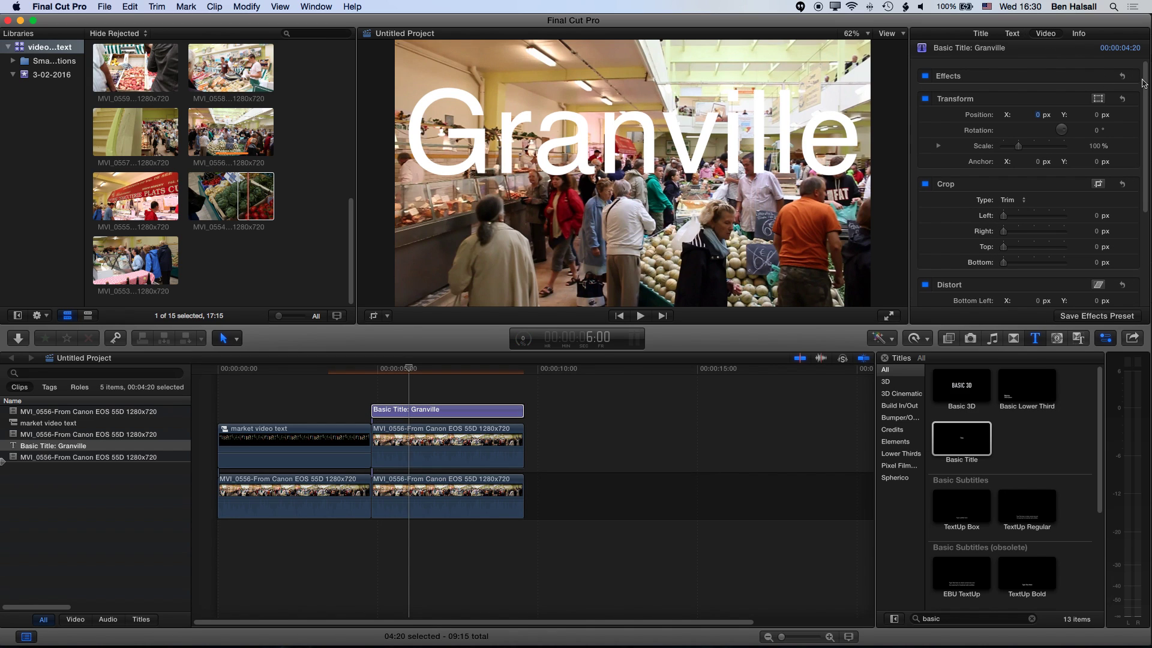
scroll(1146, 83, down, 5)
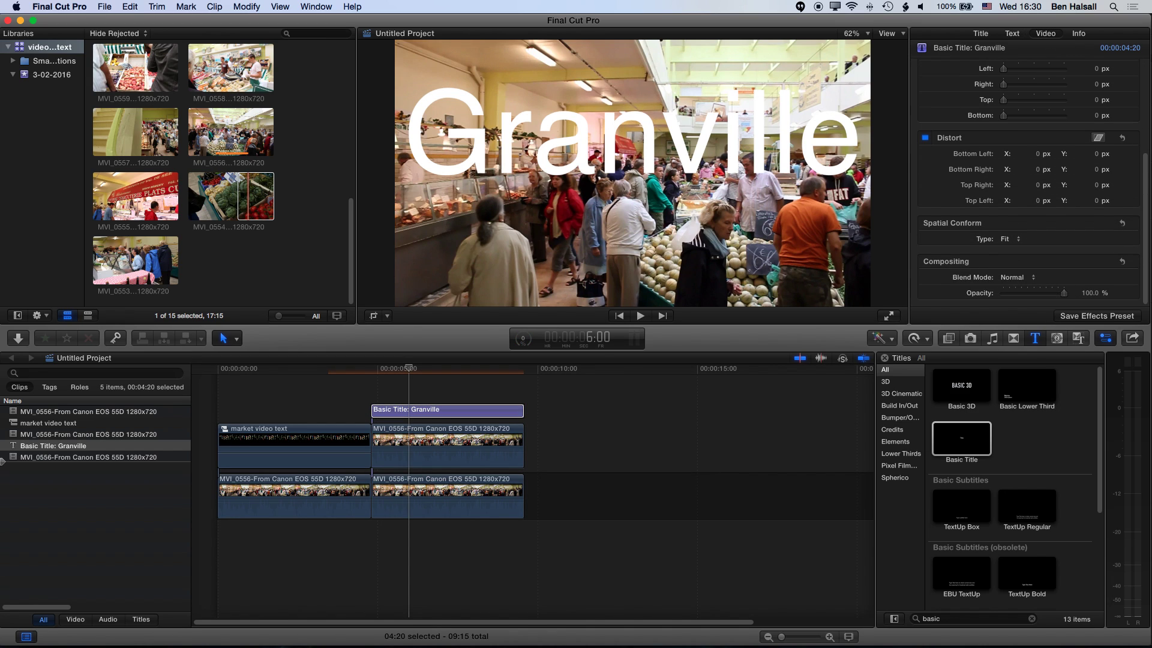
click(1016, 278)
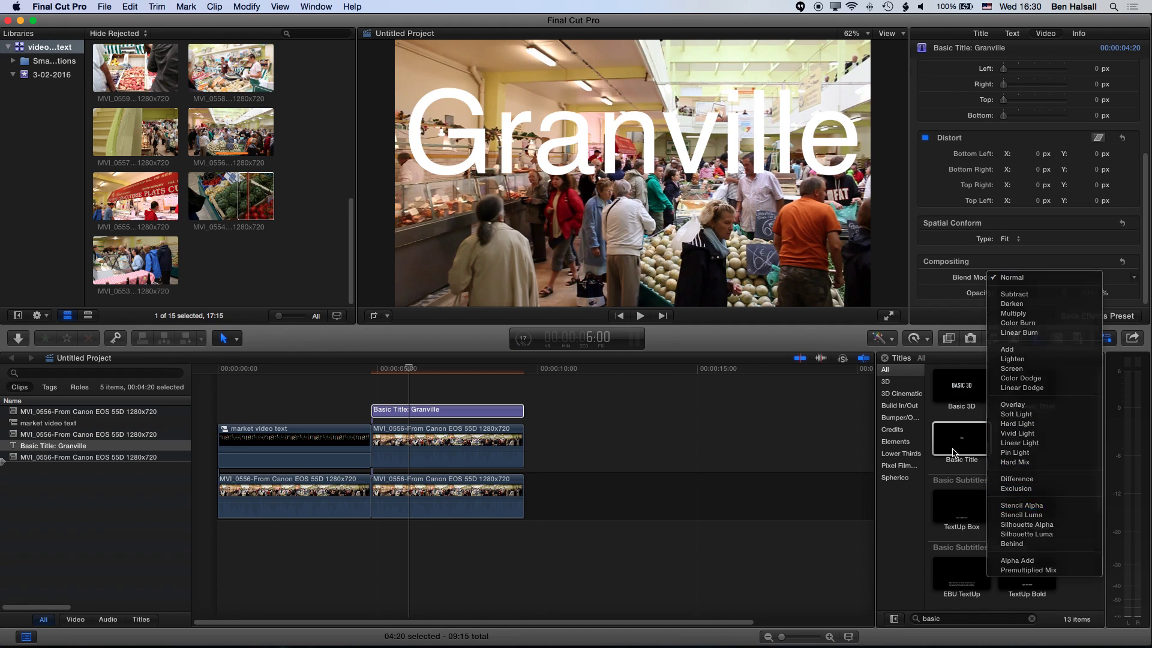
click(1023, 506)
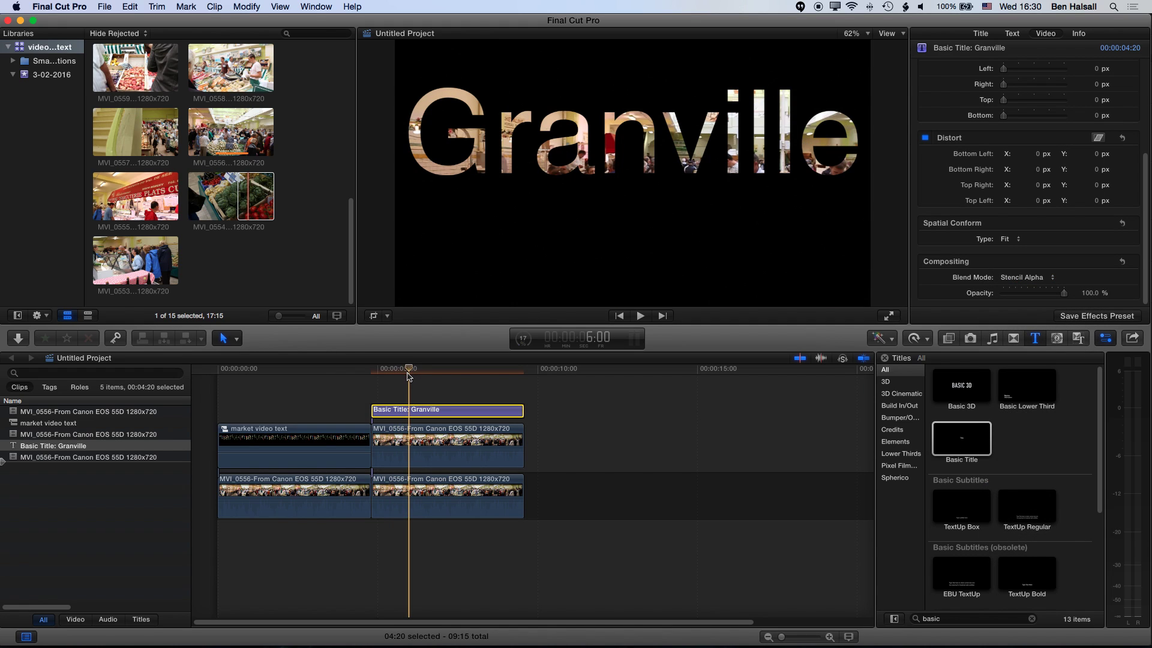
key(space)
key(space)
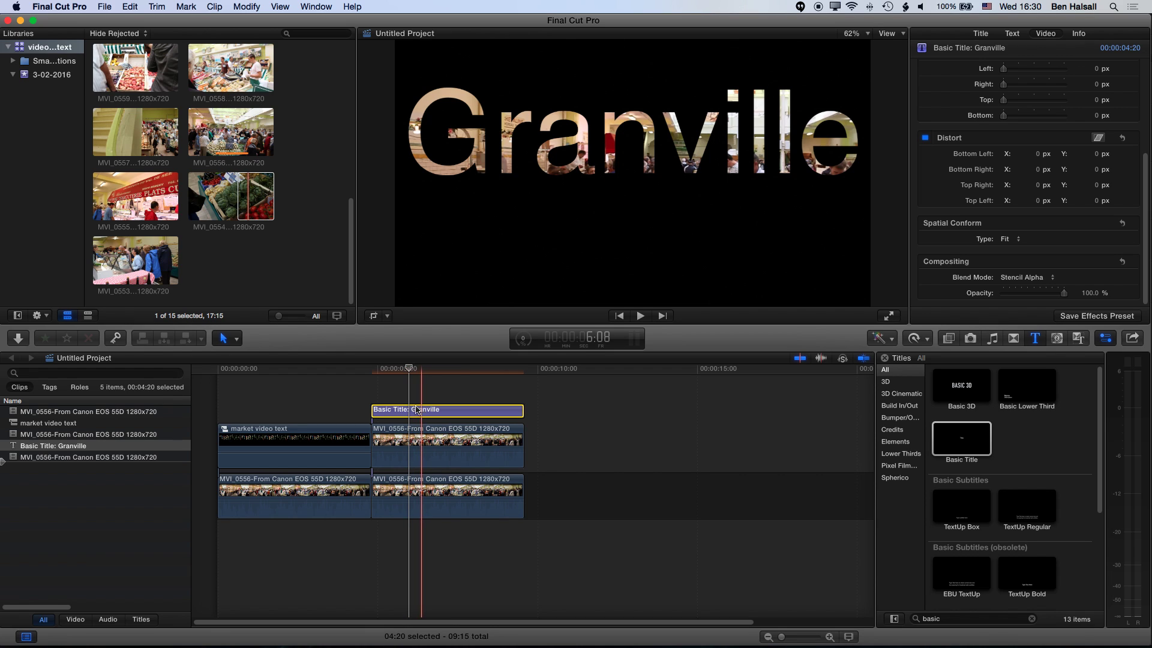
drag(445, 395, 497, 458)
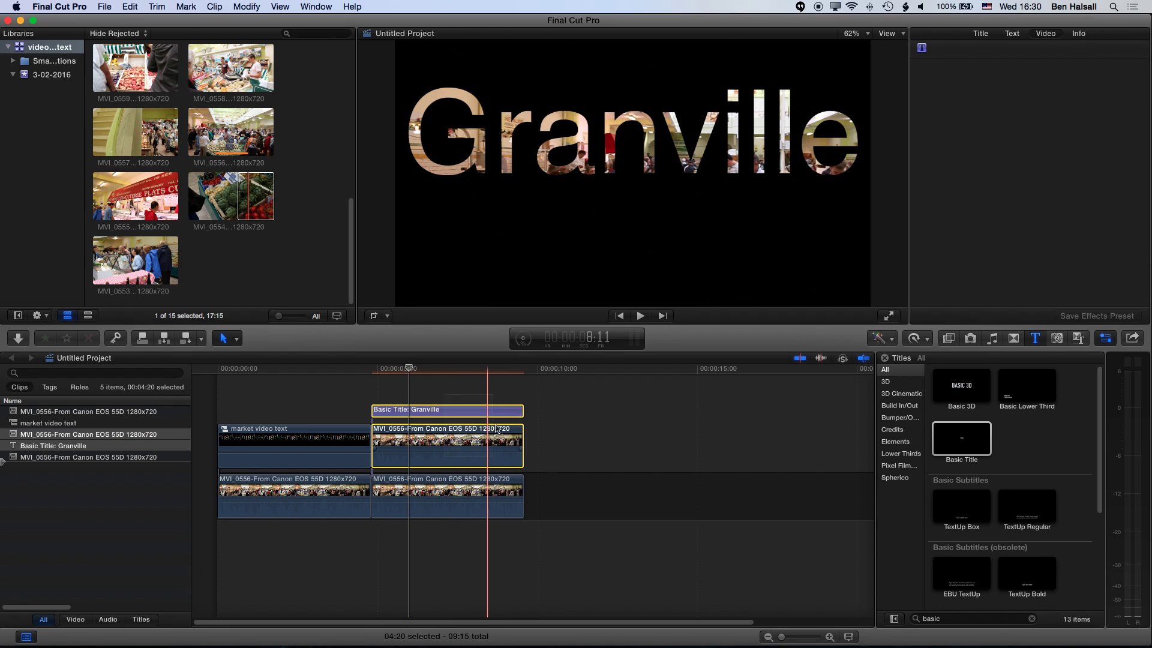
Create a compound clip named 'Granville Type Layer' from the title and colour clip.
click(104, 6)
mouse_move(110, 25)
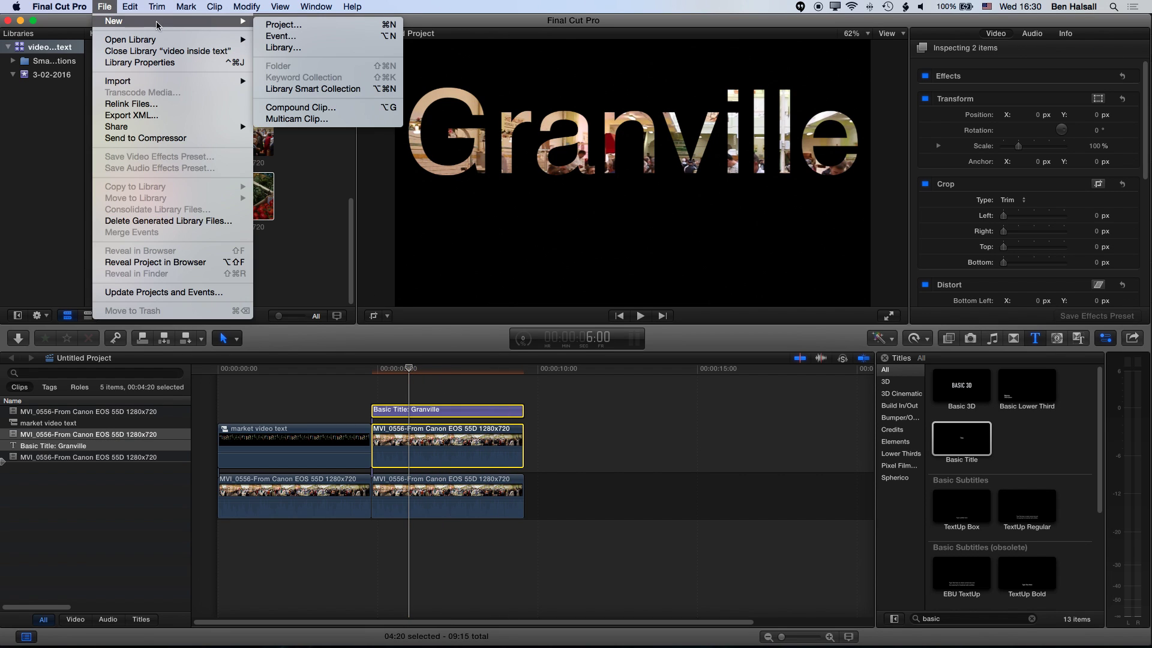
click(324, 107)
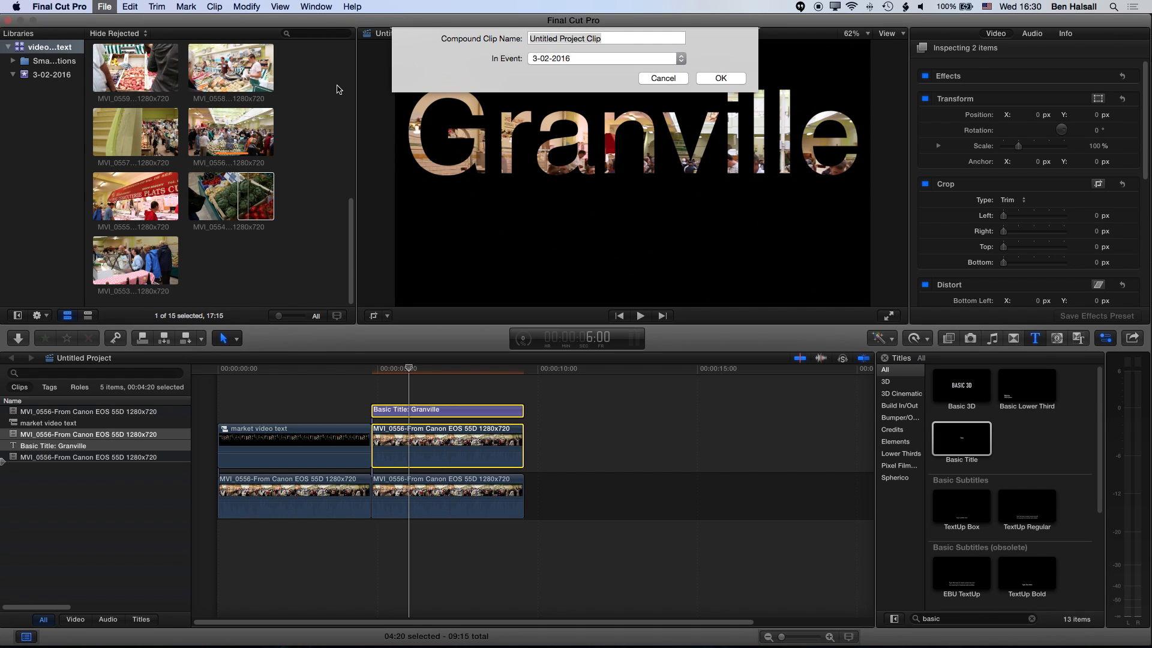
text(Gran)
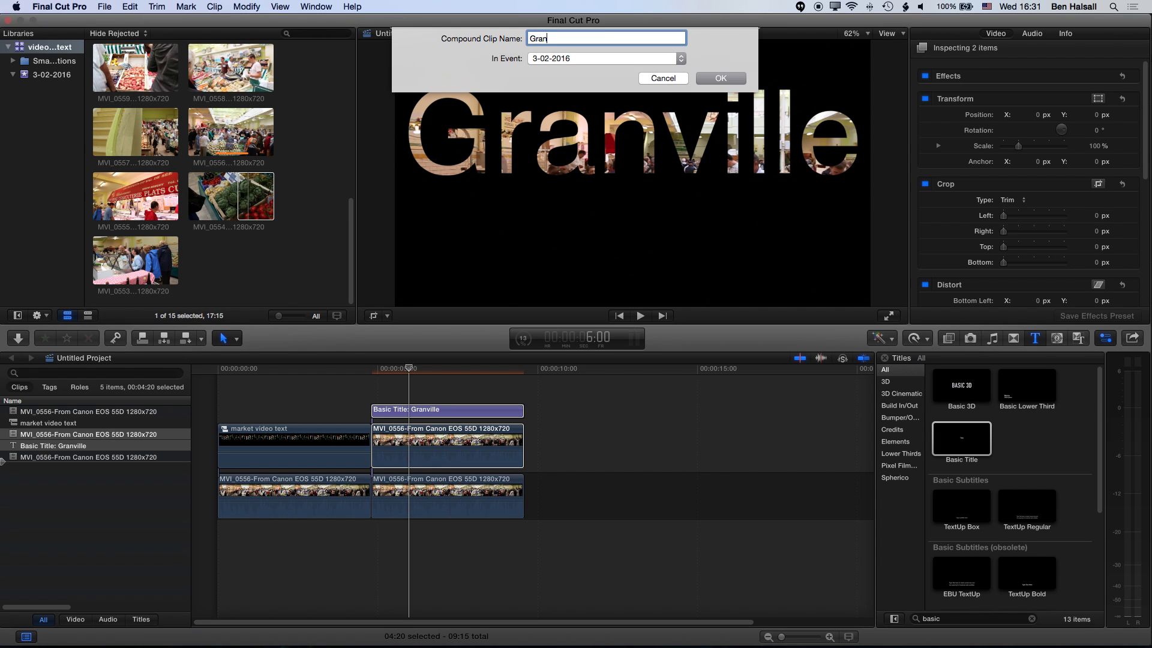
text(ville Type Layer)
key(Return)
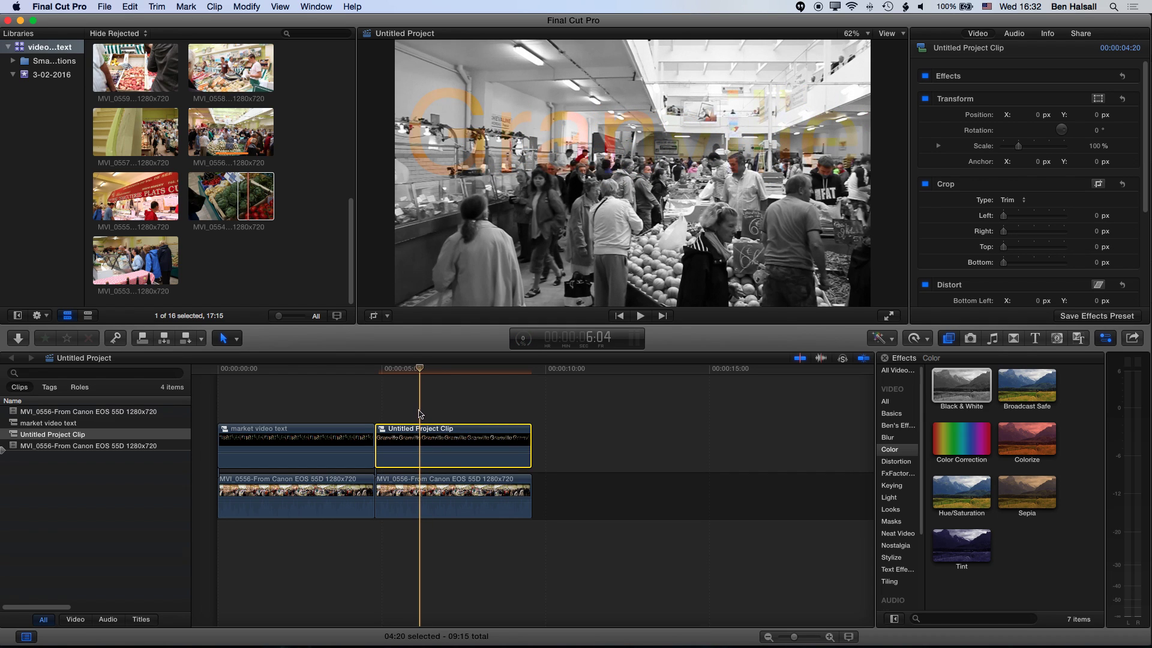
Inside the compound clip, apply the Colorize effect to the market footage.
double_click(419, 445)
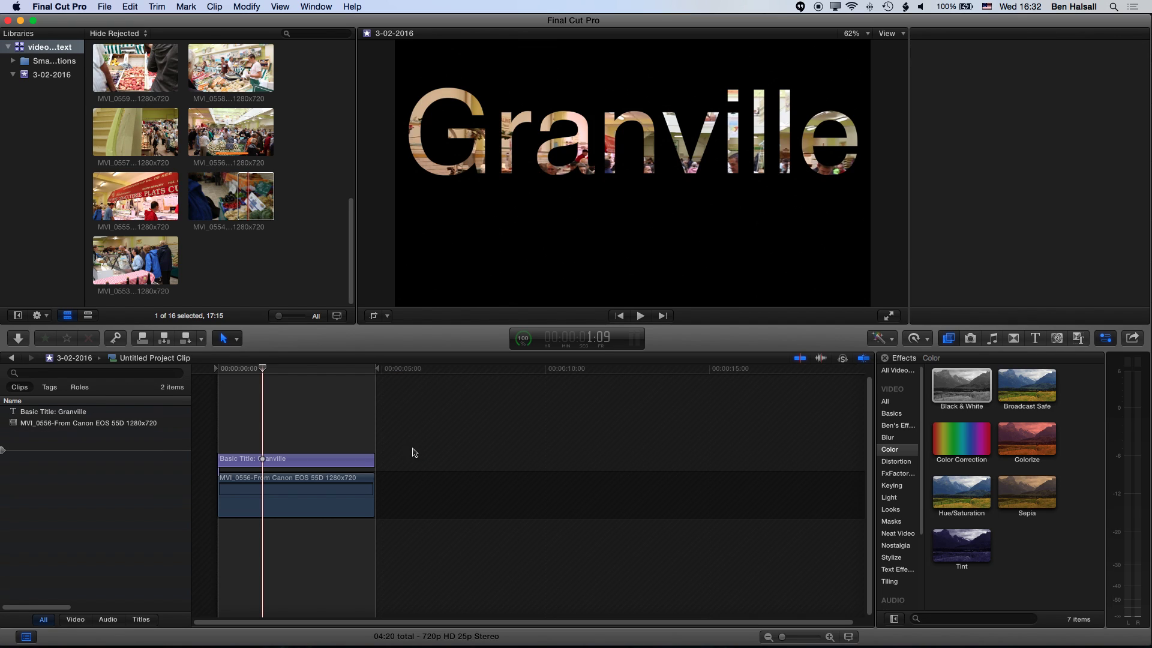
click(283, 501)
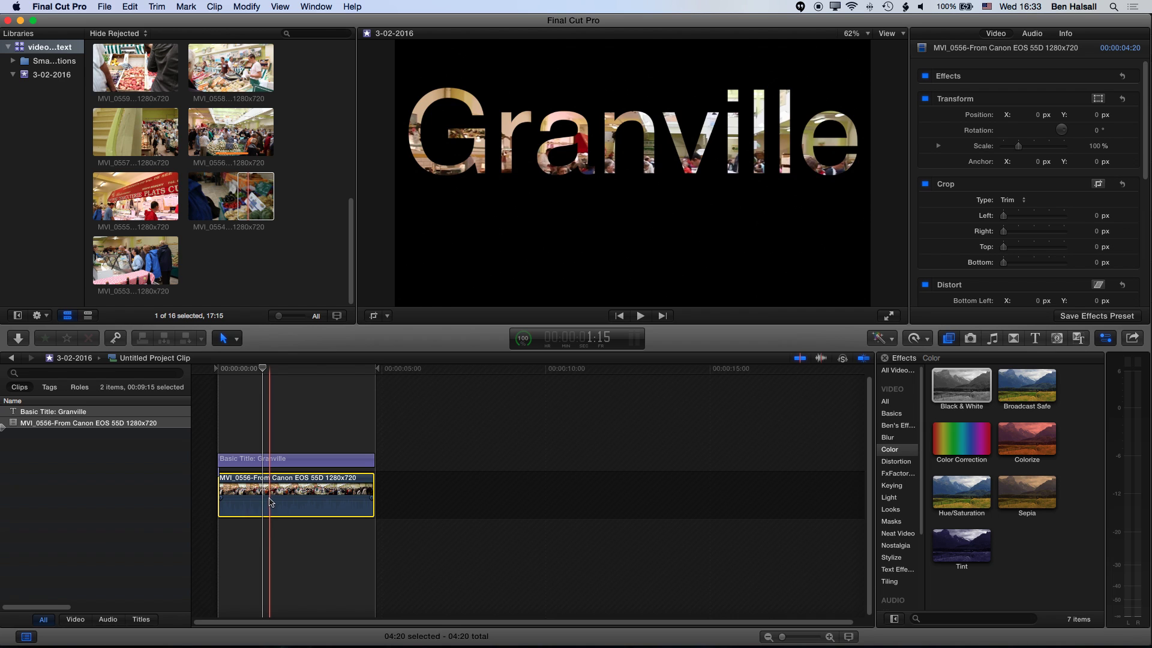
click(961, 384)
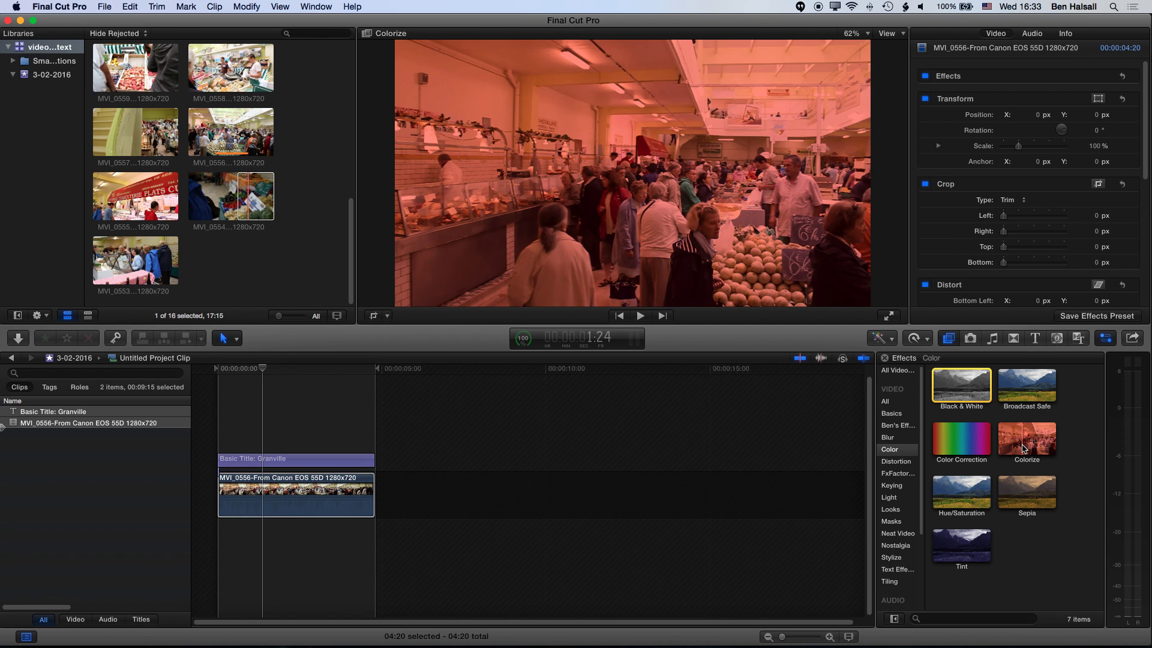
drag(1023, 447, 317, 491)
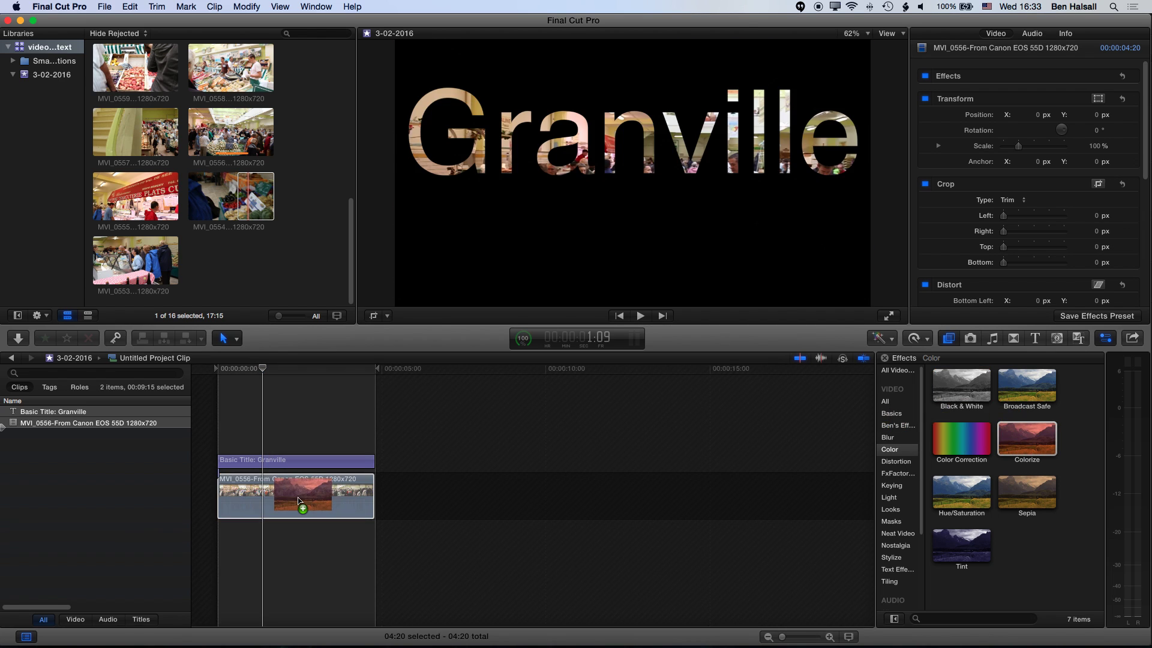
drag(299, 501, 302, 501)
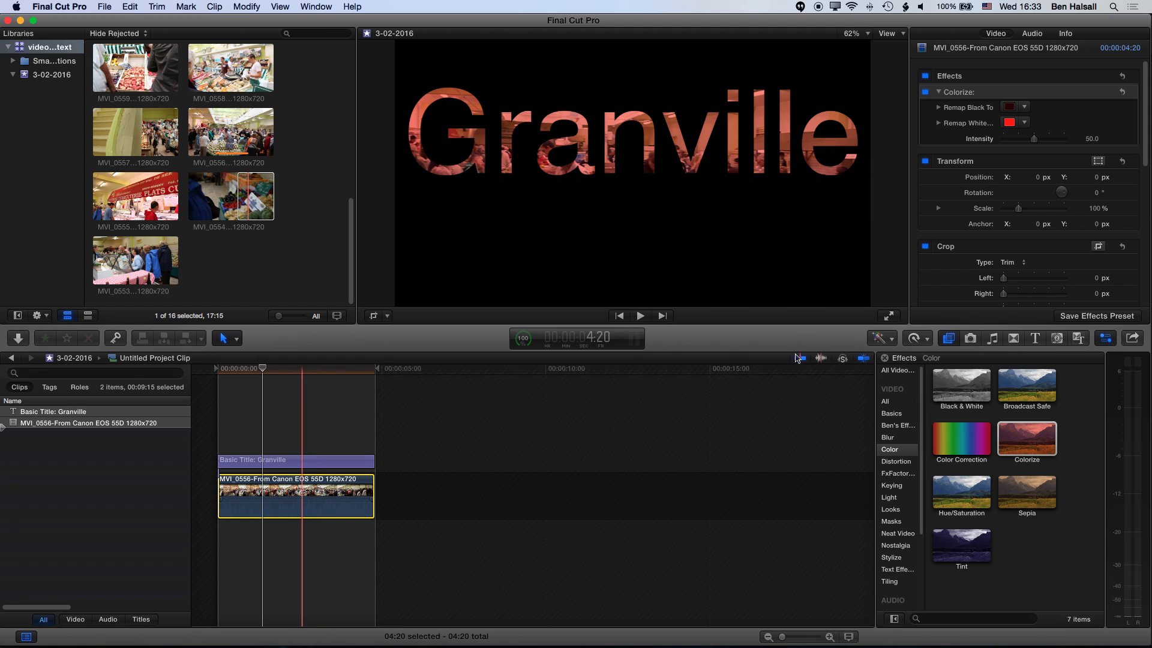
Set Colorize's Remap White to magenta and Remap Black to bright pink.
click(1011, 123)
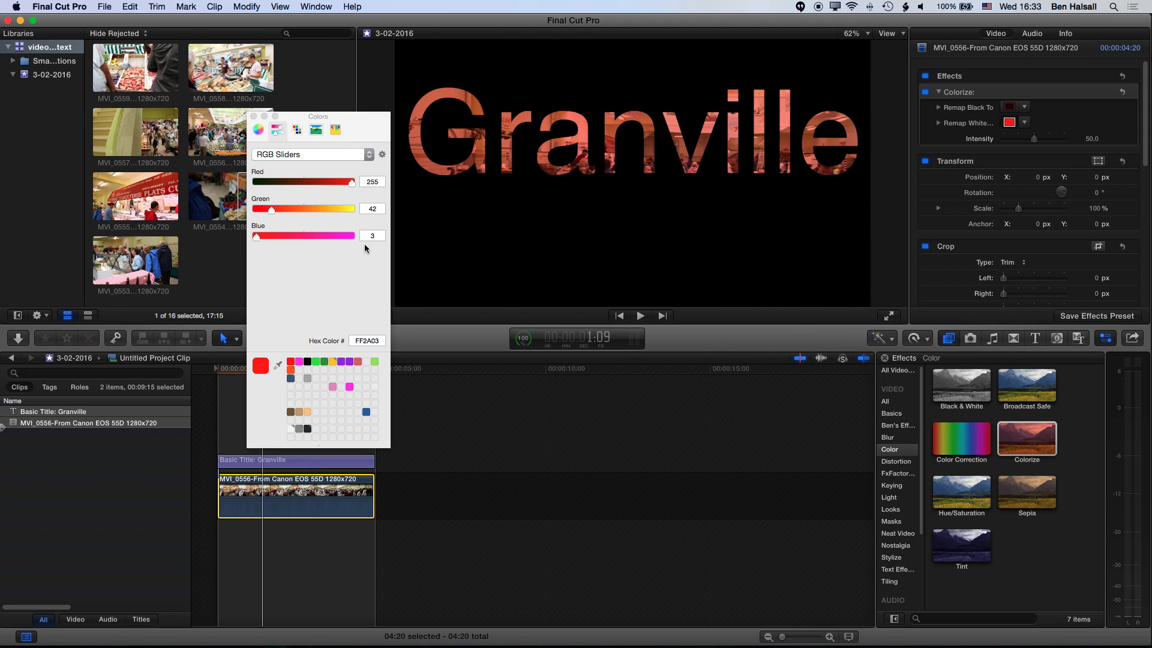
mouse_move(272, 209)
mouse_down()
mouse_move(297, 209)
mouse_move(254, 209)
mouse_up()
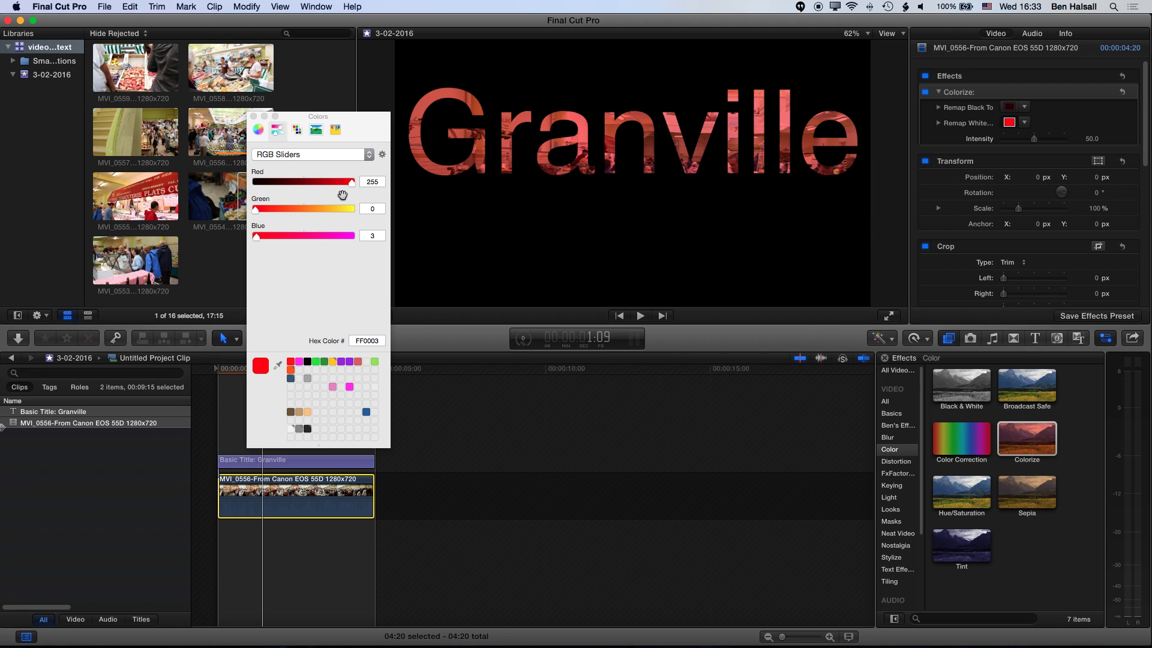
drag(257, 235, 332, 236)
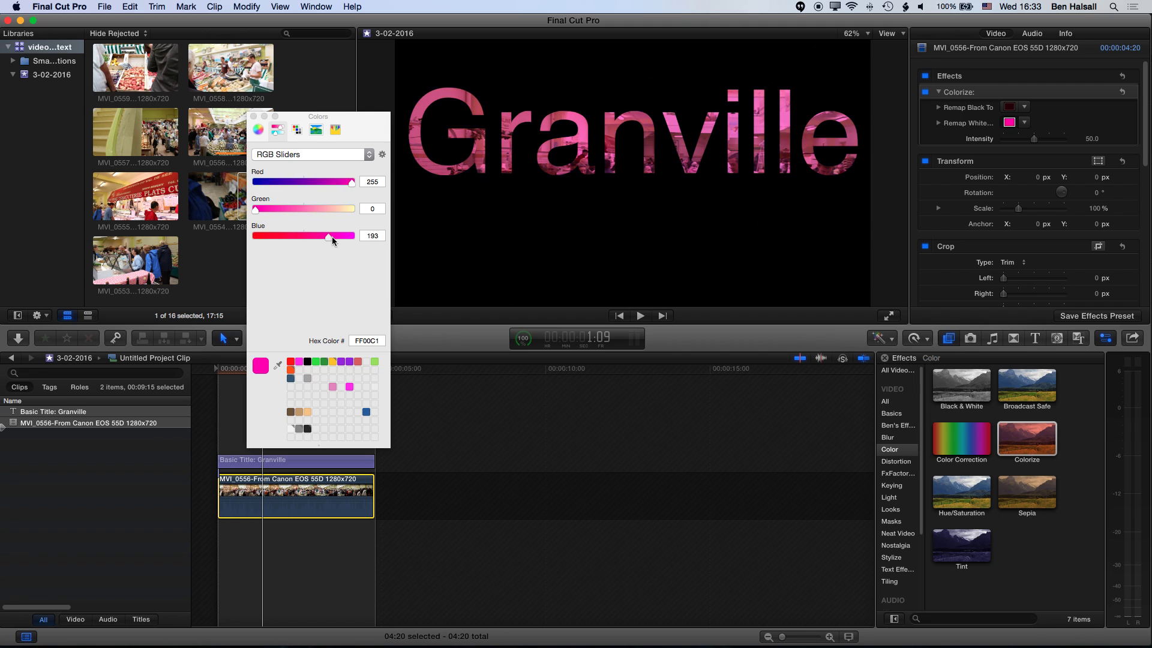
click(254, 115)
click(1010, 108)
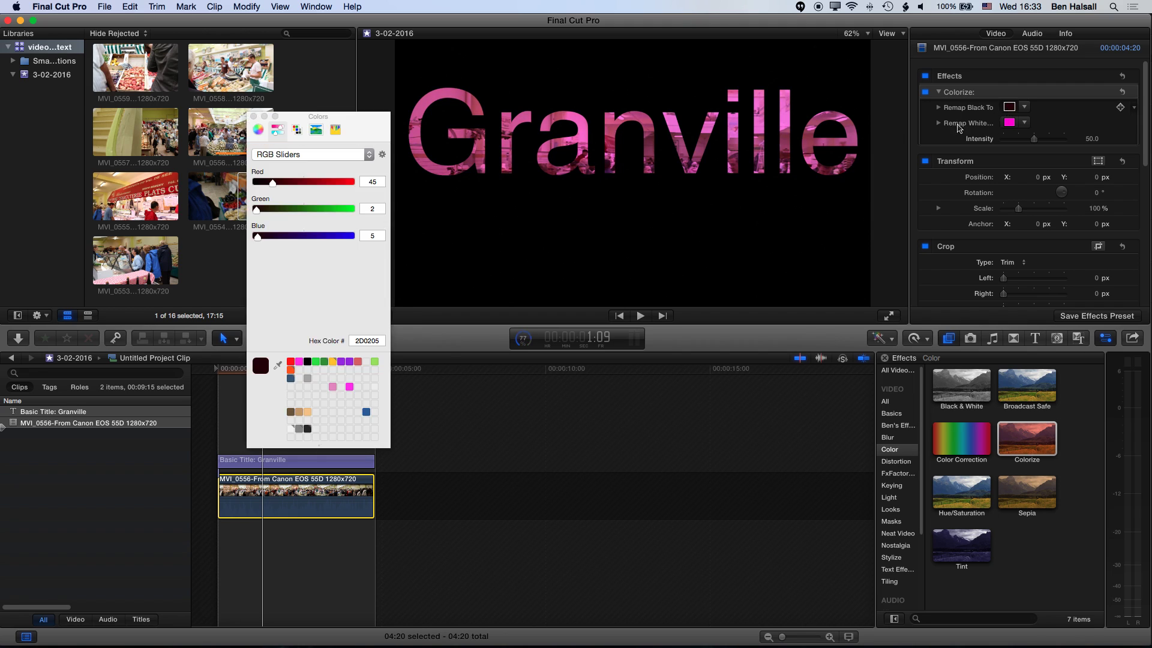
drag(274, 187, 353, 183)
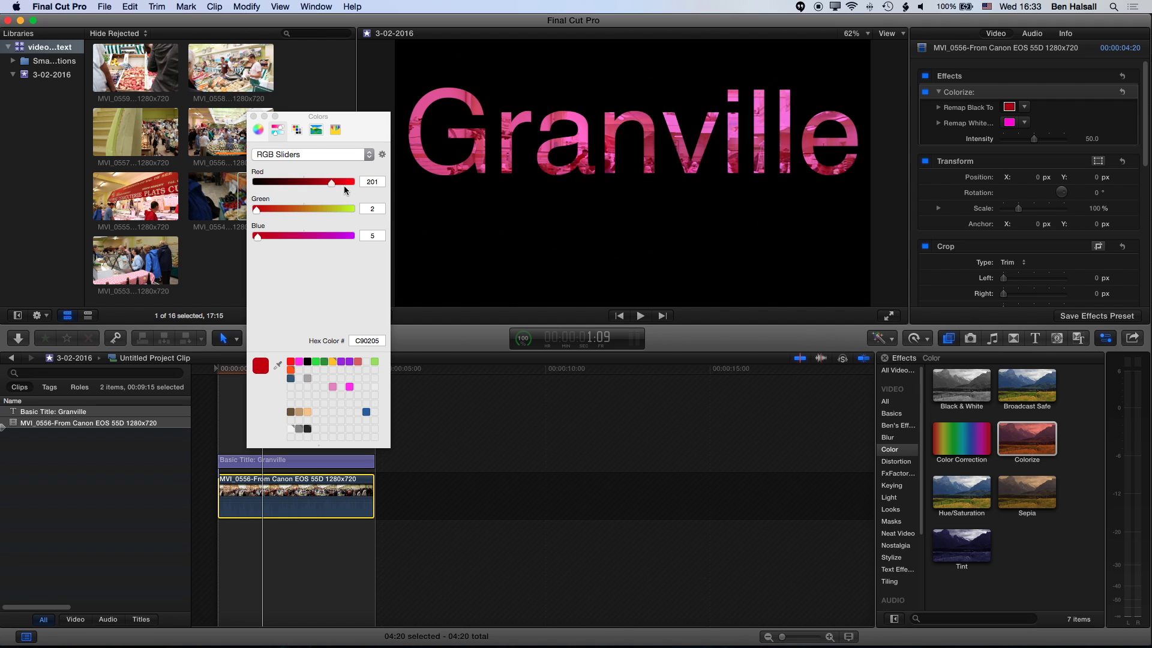
drag(257, 209, 300, 236)
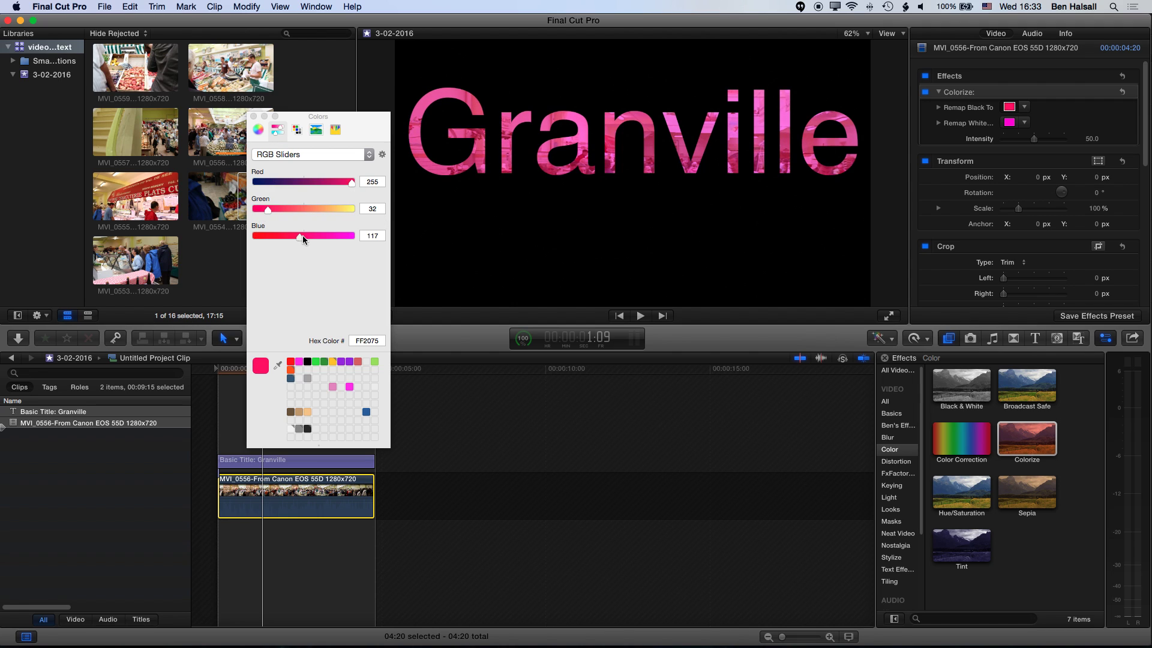
click(253, 115)
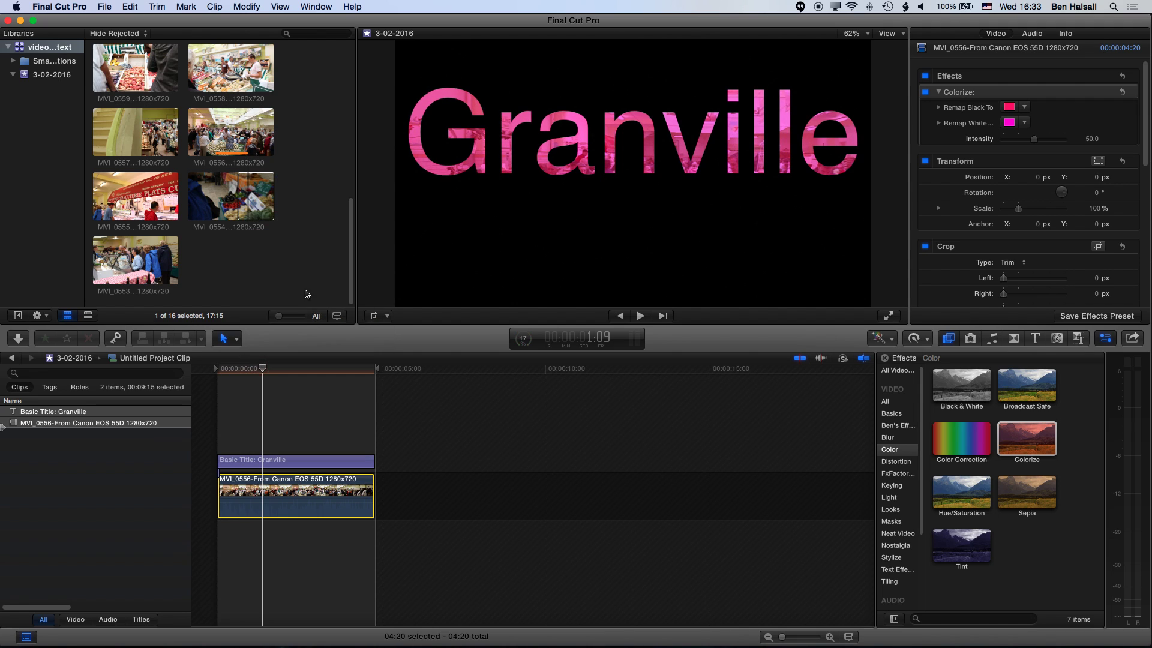
click(12, 360)
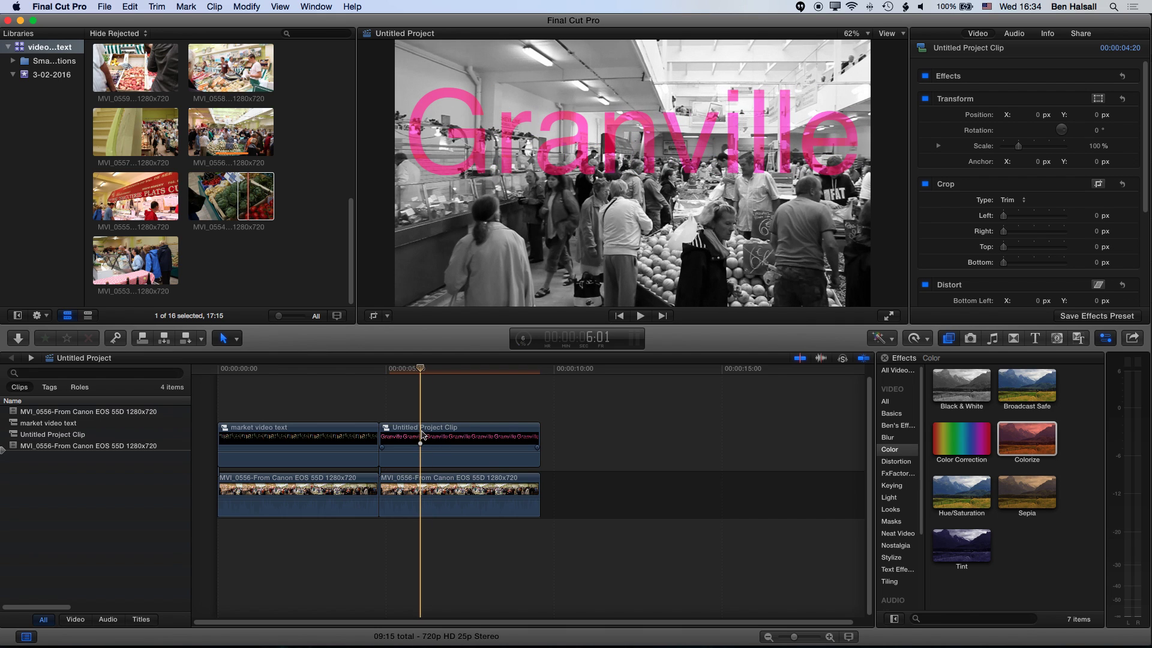
Scrub through the 'market' title section and select the first background market clip.
drag(394, 371, 312, 380)
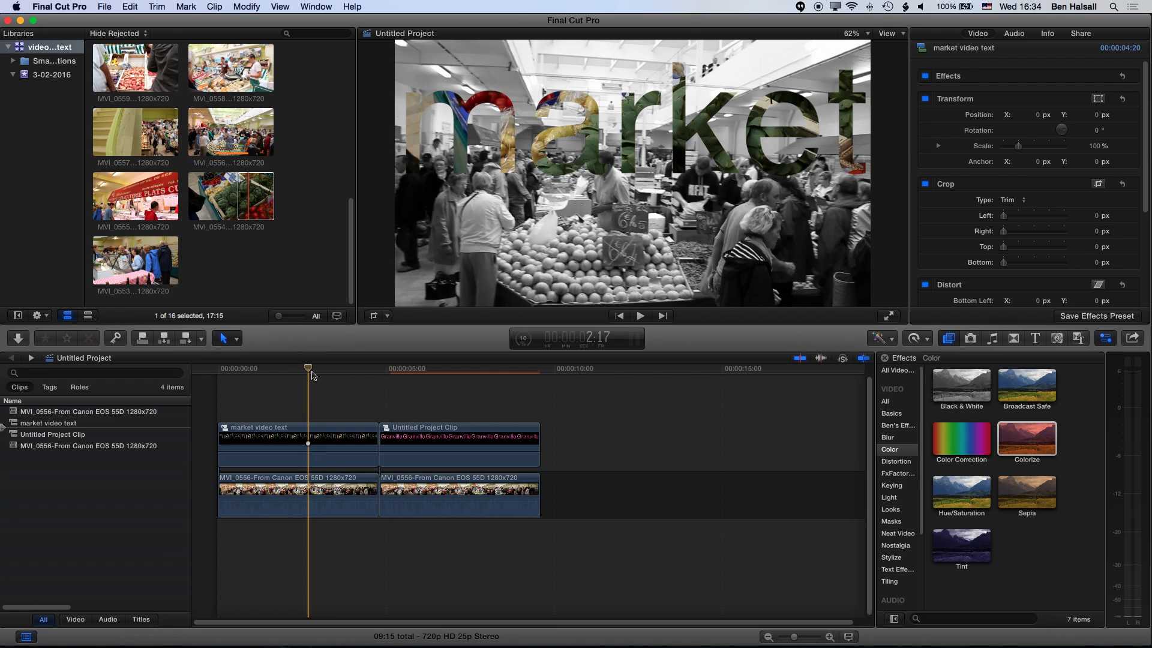
click(327, 493)
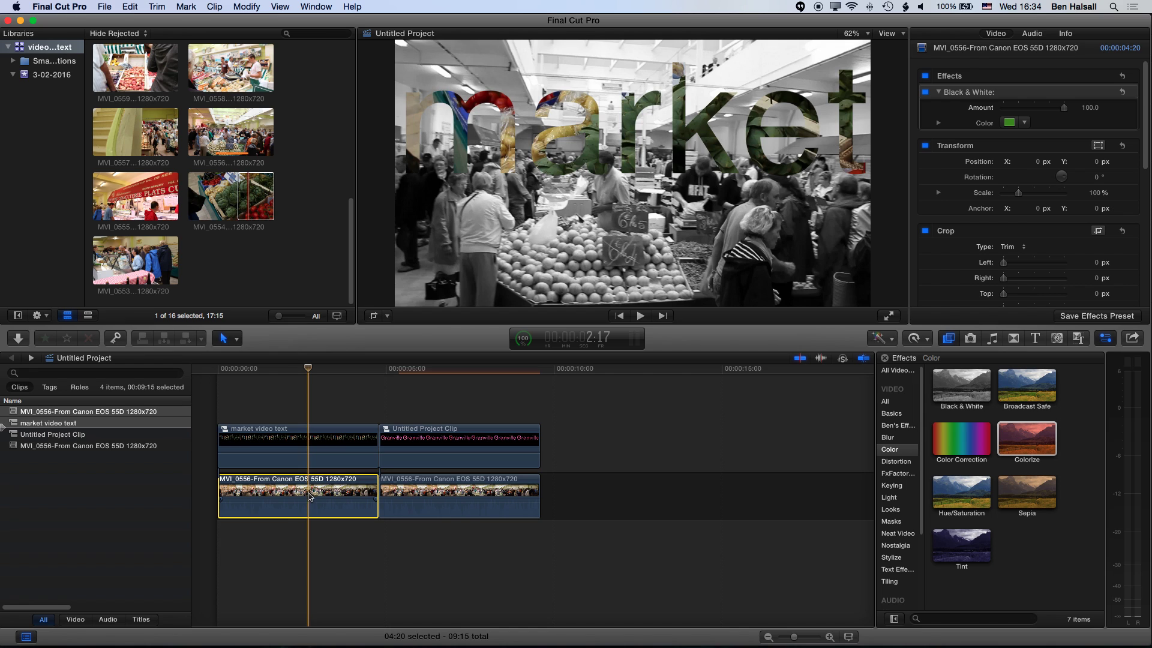
Lower the background clips' opacity to 10% behind 'market' and 24.36% behind 'Granville'.
scroll(1029, 180, down, 10)
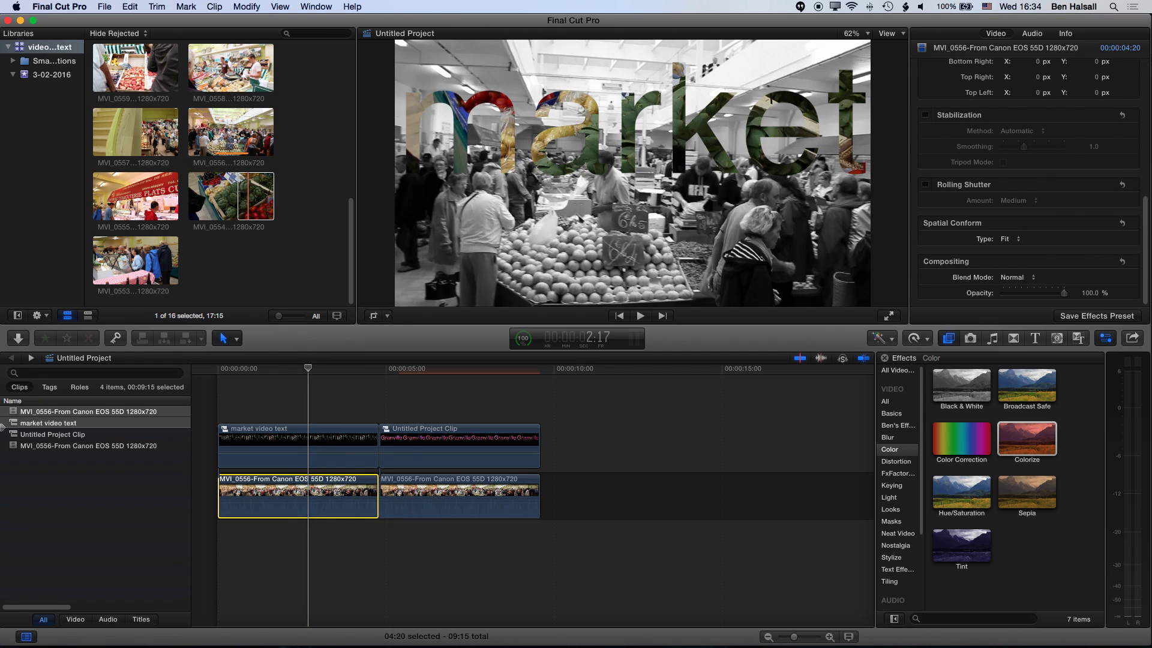
drag(1065, 294, 1010, 298)
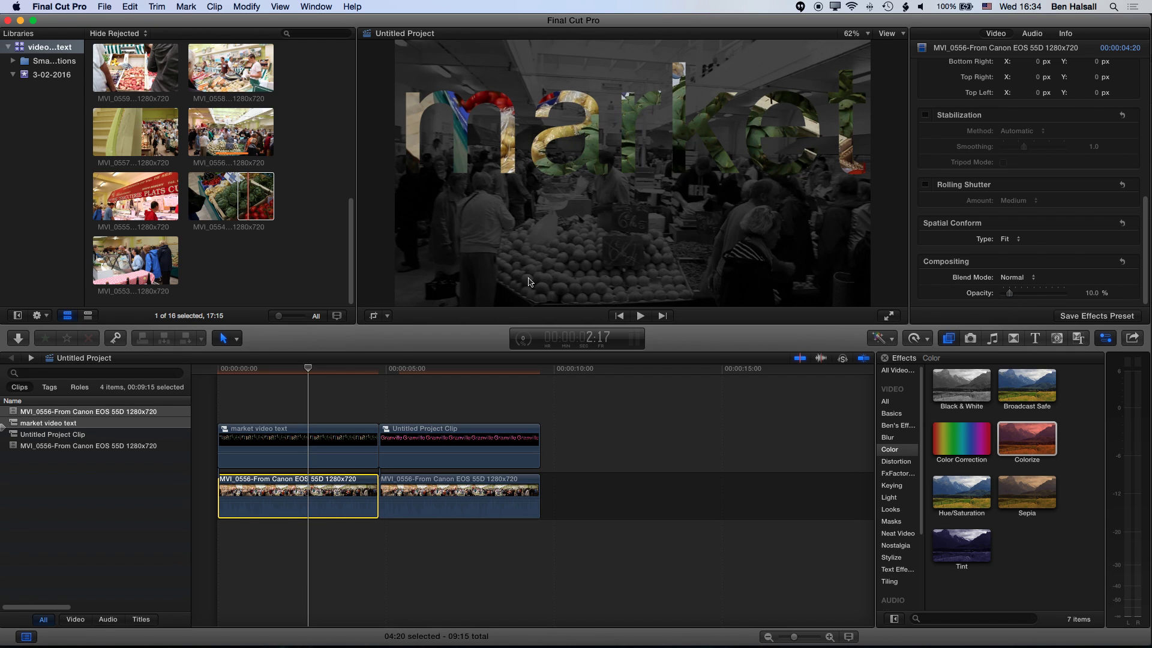
click(460, 498)
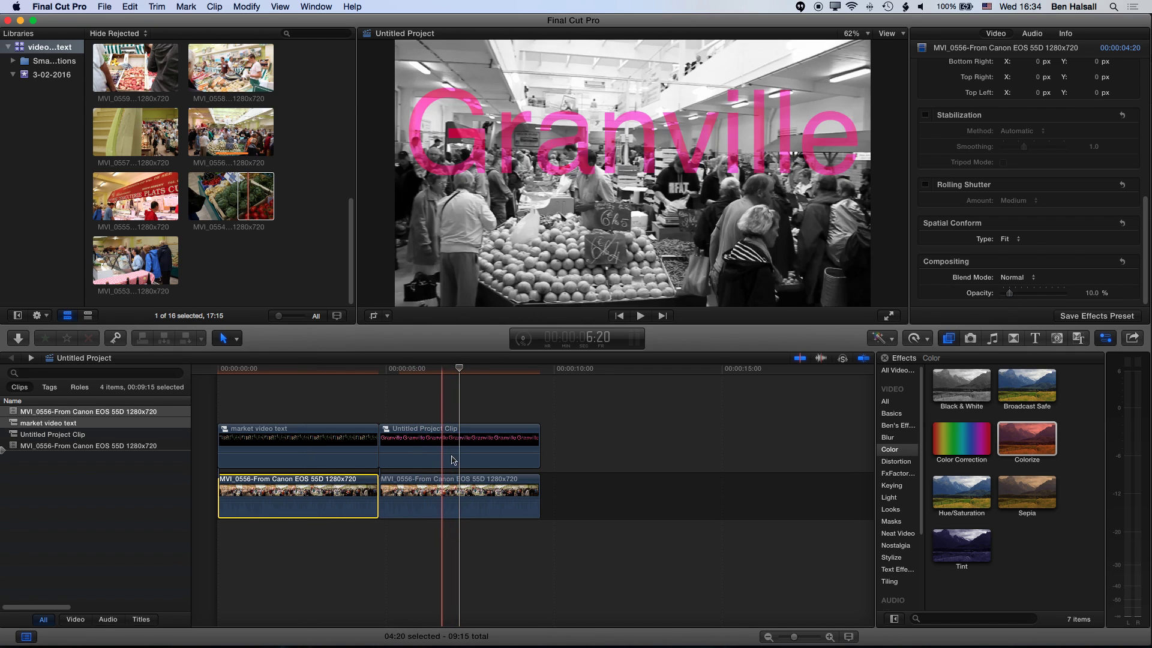
scroll(1066, 294, down, 2)
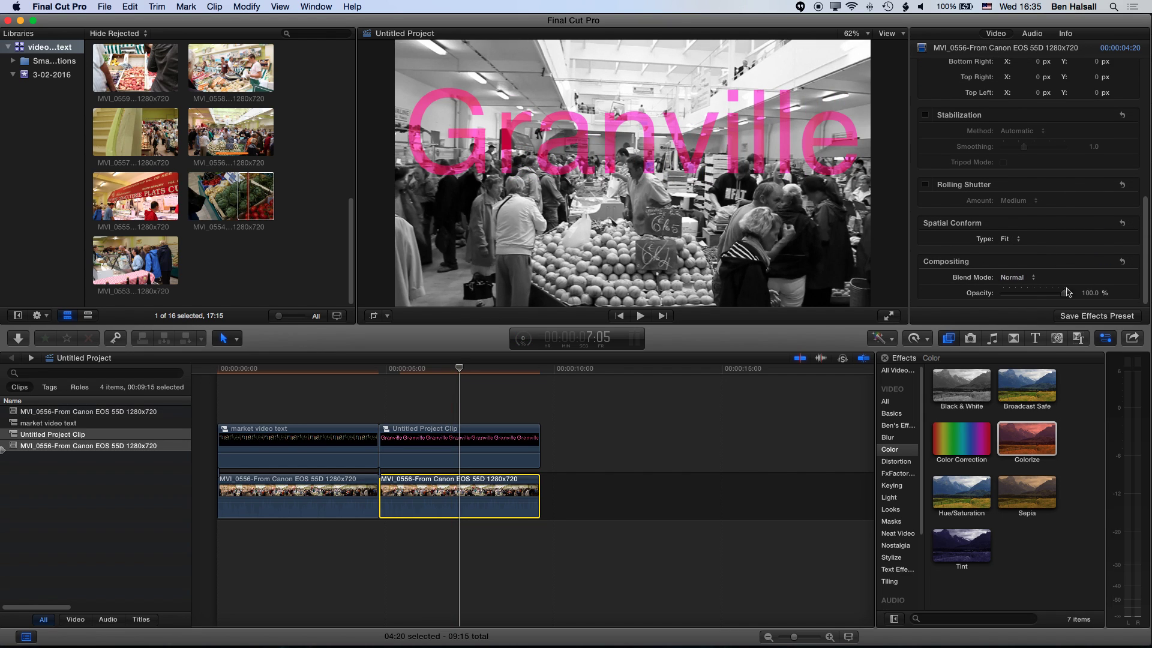
drag(1058, 293, 1019, 293)
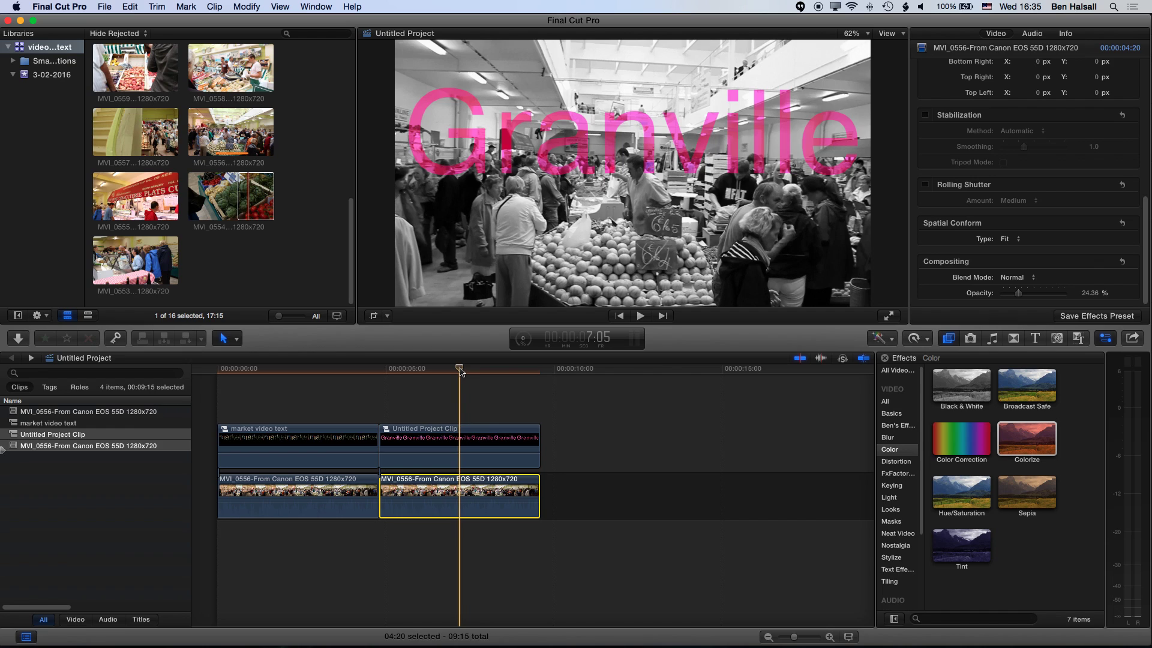